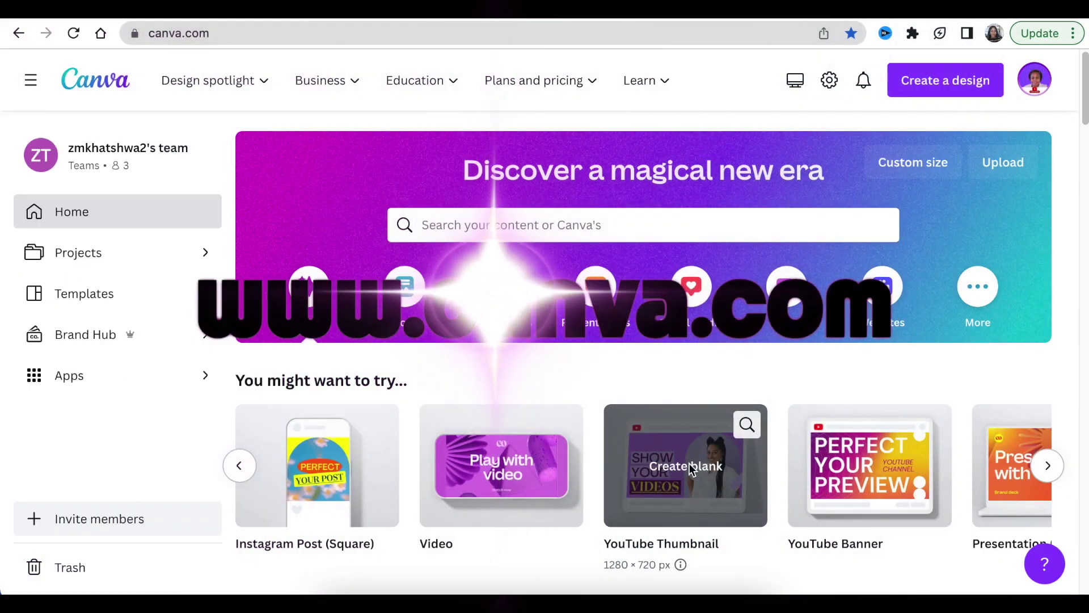
- Start a new blank YouTube Thumbnail design from the Canva home page
left_click(689, 464)
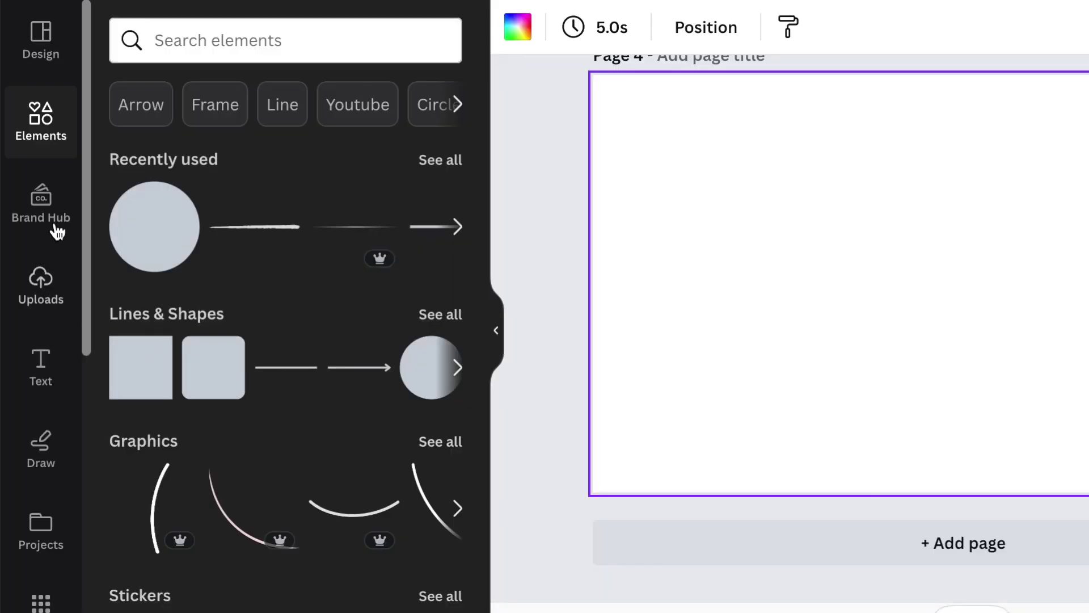
- Add a black-gold gradient circle, narrow it into a tall oval, and move it upper left
left_click(157, 246)
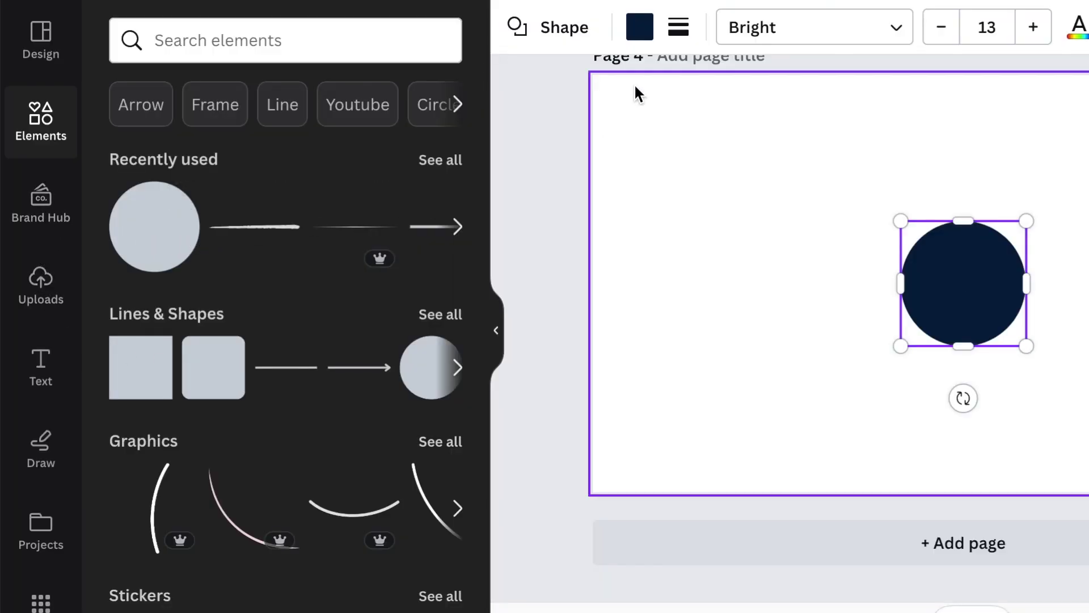
left_click(639, 26)
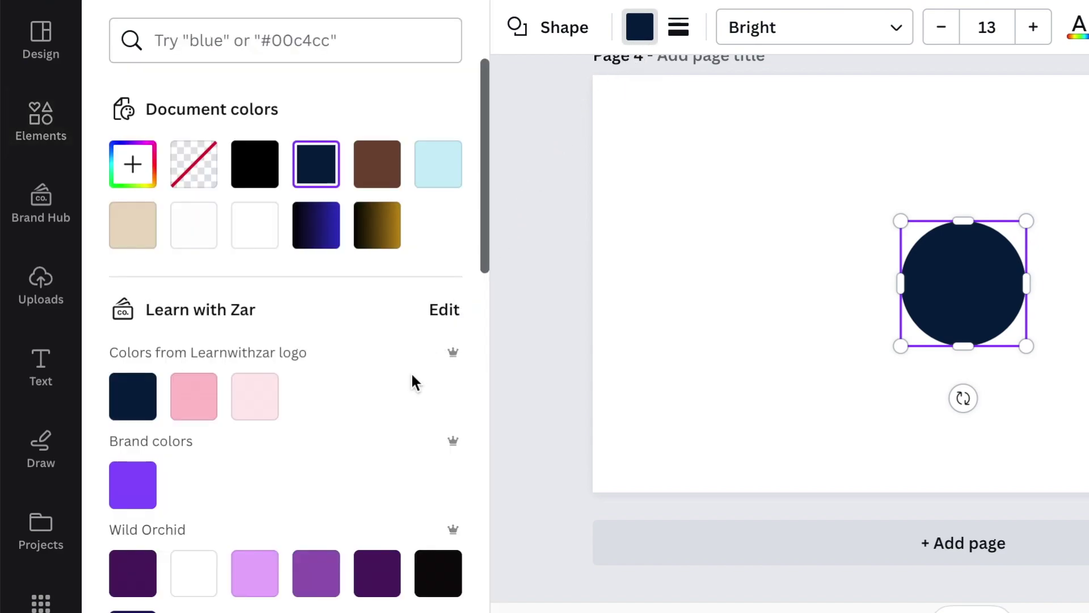
scroll(288, 430, "down", 5)
scroll(288, 431, "down", 2)
scroll(288, 432, "down", 4)
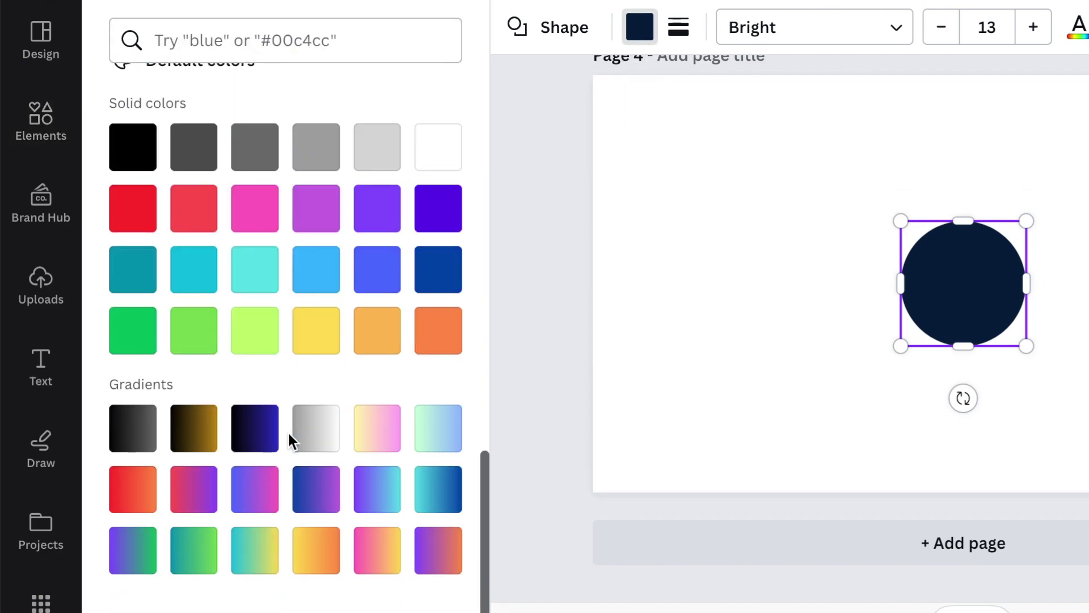
left_click(189, 431)
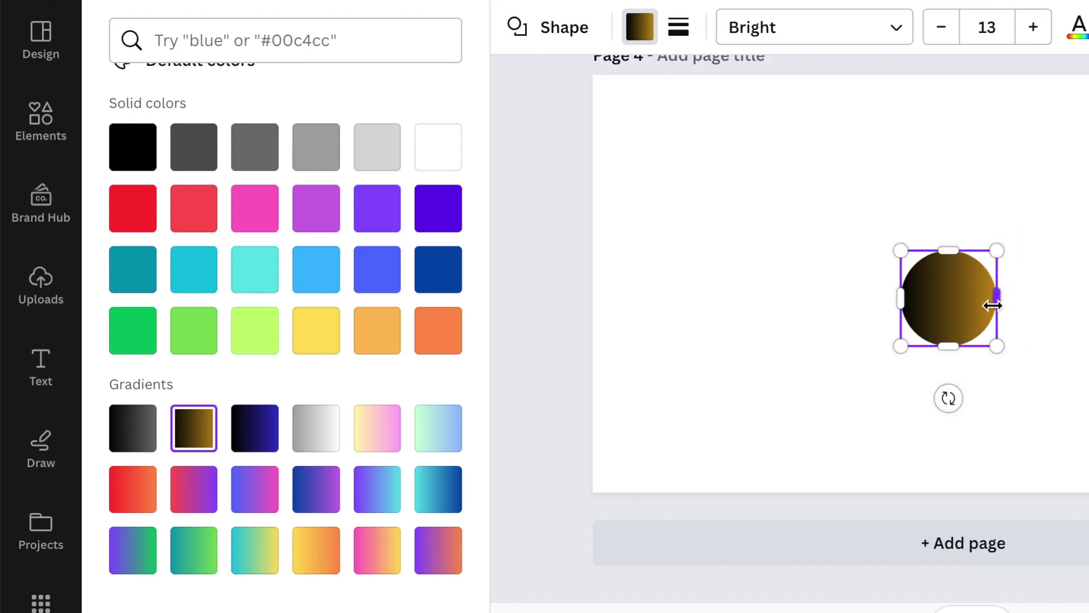
left_click_drag(992, 305, 968, 312)
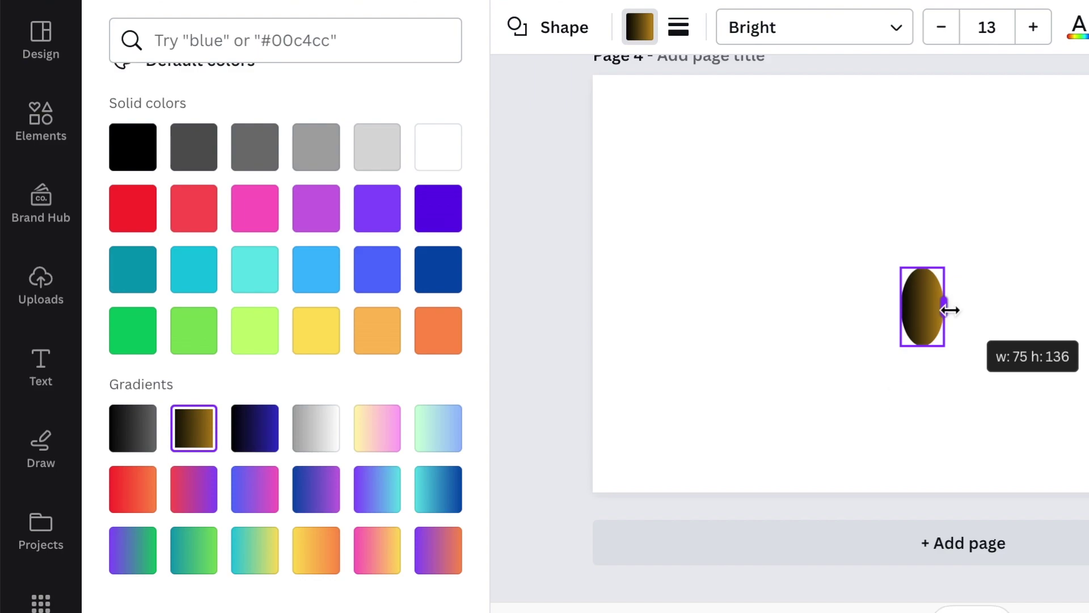
left_click_drag(938, 398, 761, 317)
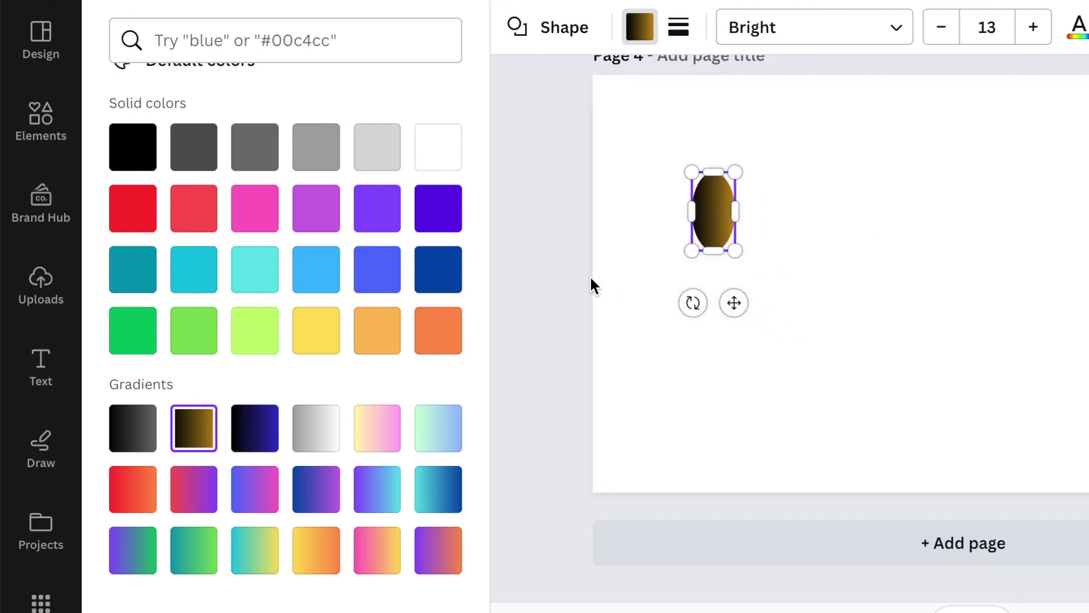
left_click(28, 149)
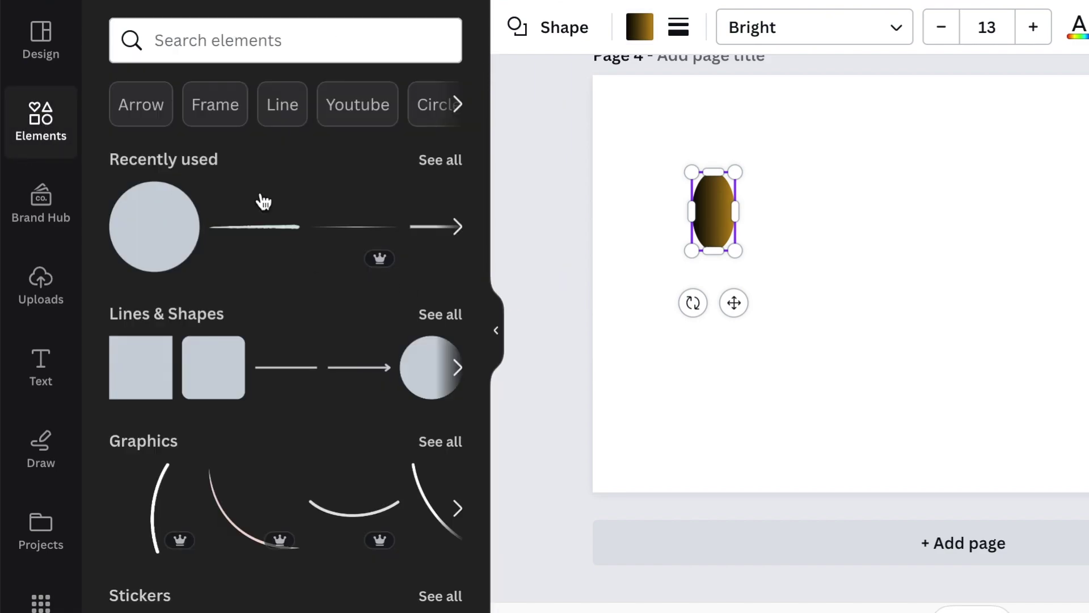
- Add a downward-pointing triangle with the black-gold gradient fill
left_click(428, 317)
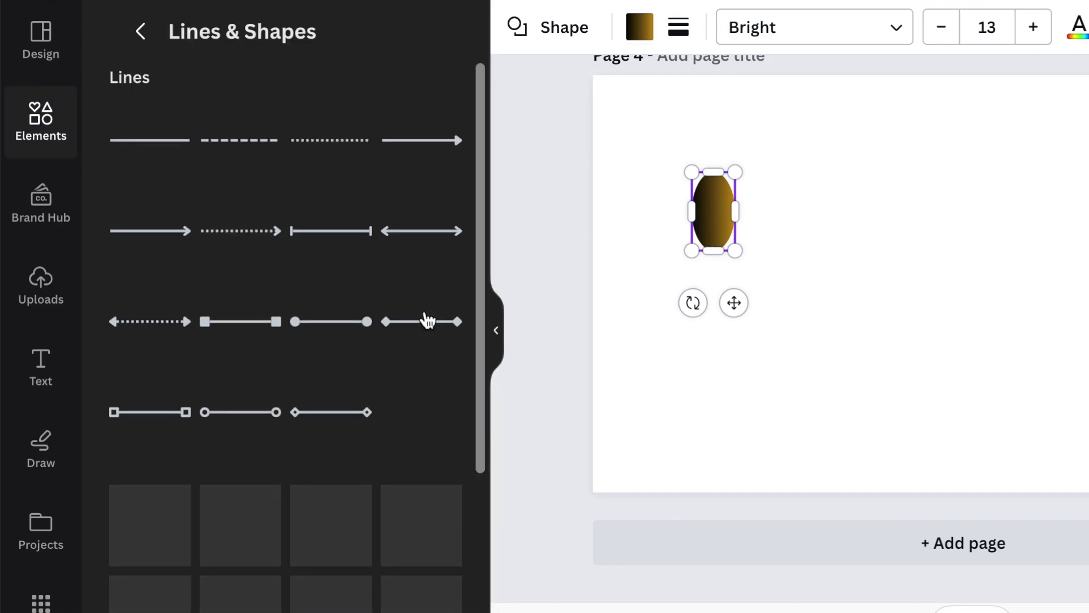
scroll(364, 366, "down", 3)
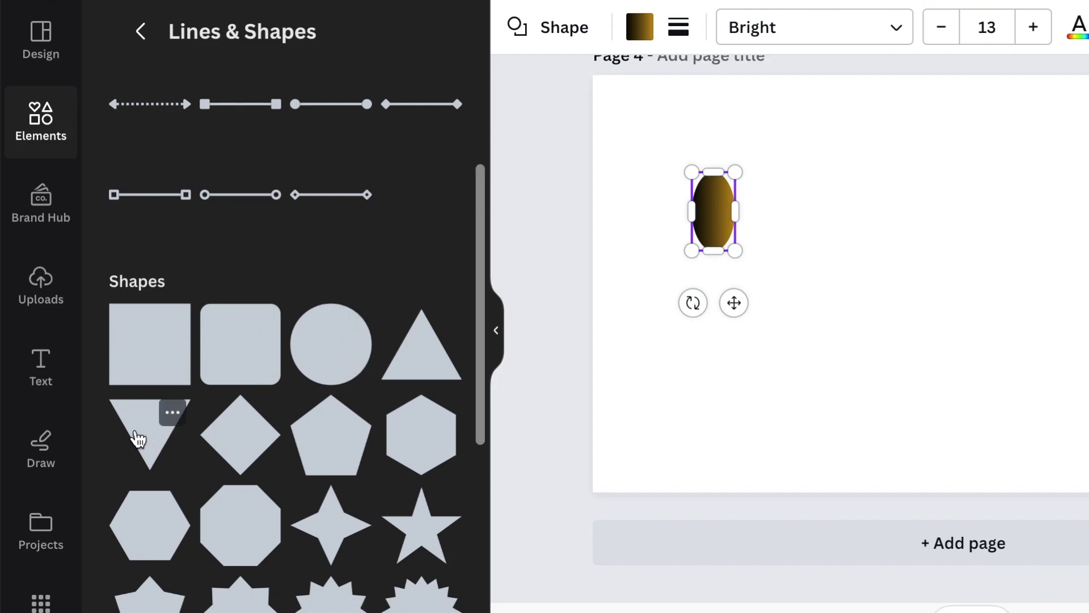
left_click(150, 429)
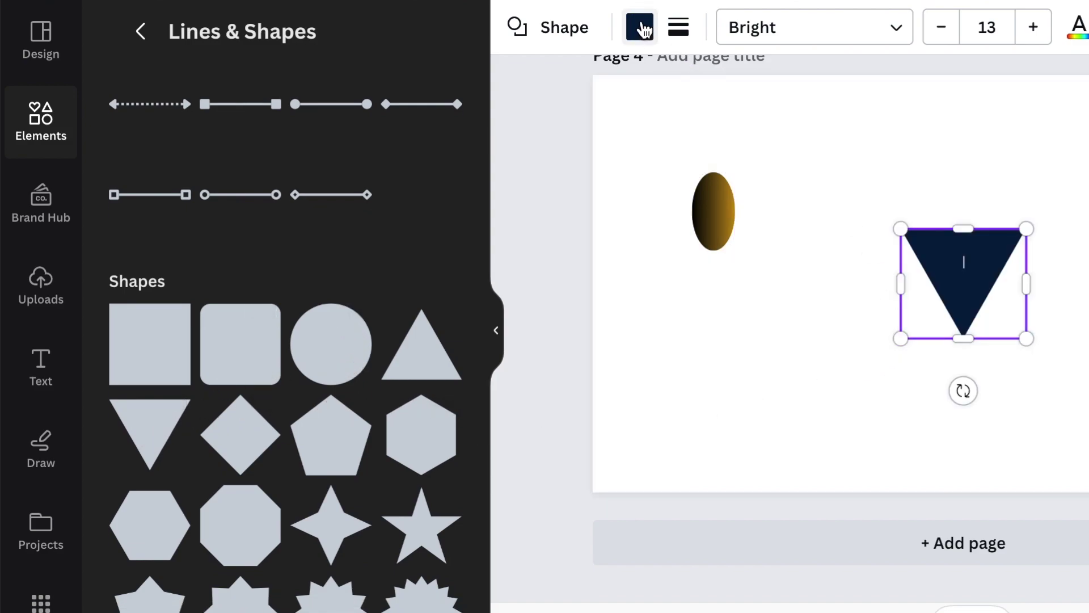
left_click(641, 29)
scroll(312, 400, "down", 5)
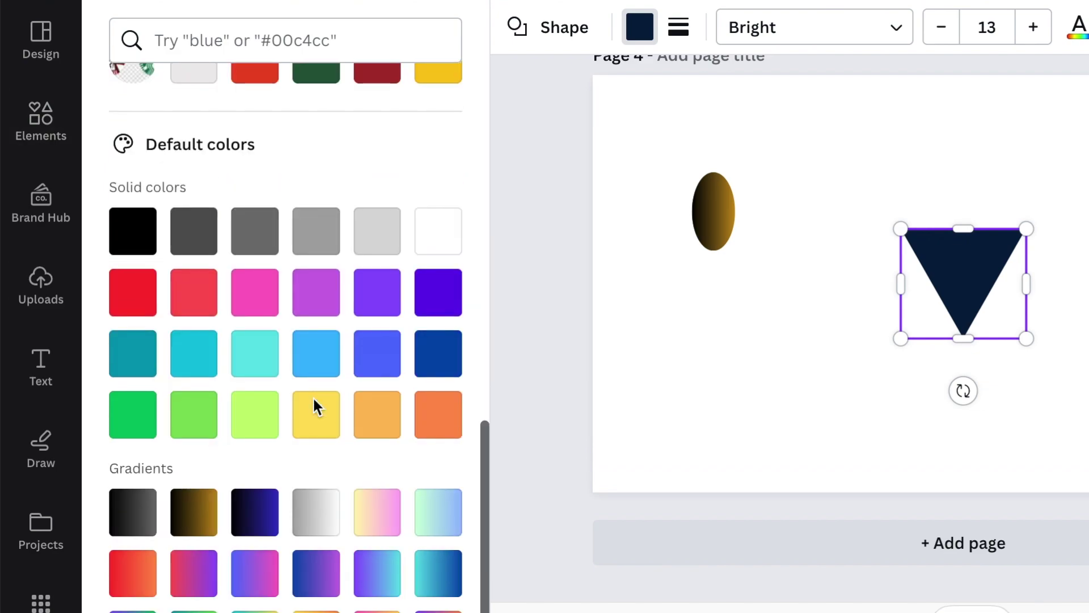
scroll(281, 430, "down", 1)
left_click(200, 432)
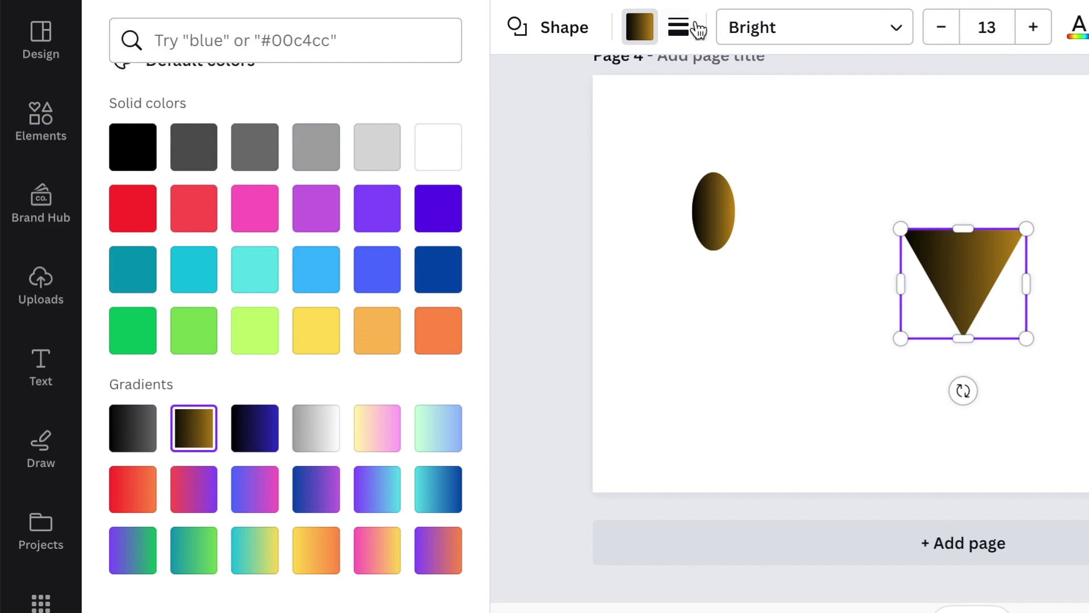
- Round the triangle's corners, narrow it, and place it beneath the oval
left_click(681, 31)
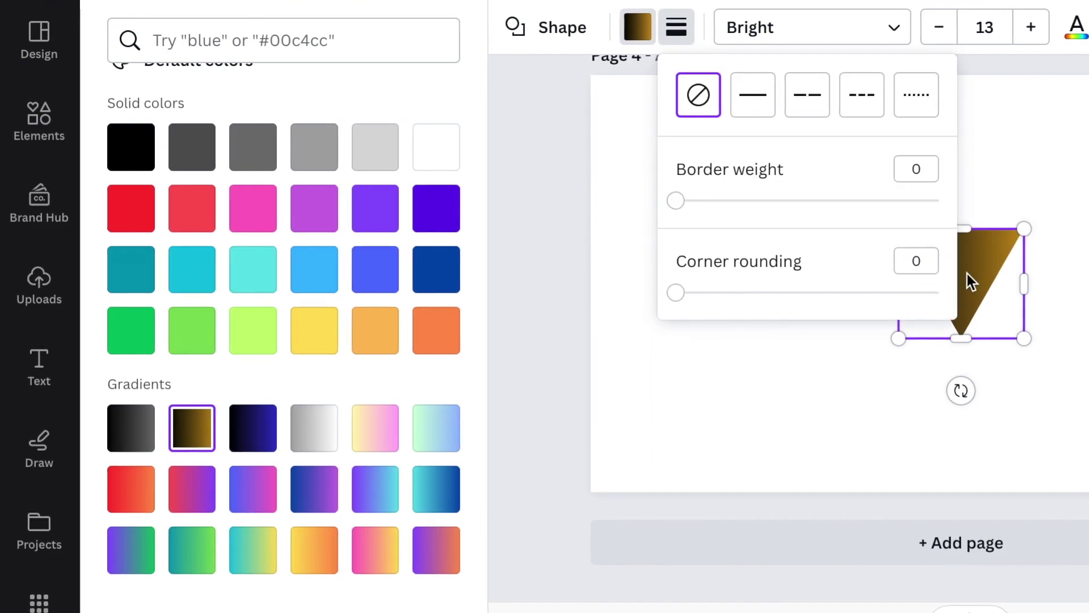
left_click_drag(656, 292, 699, 290)
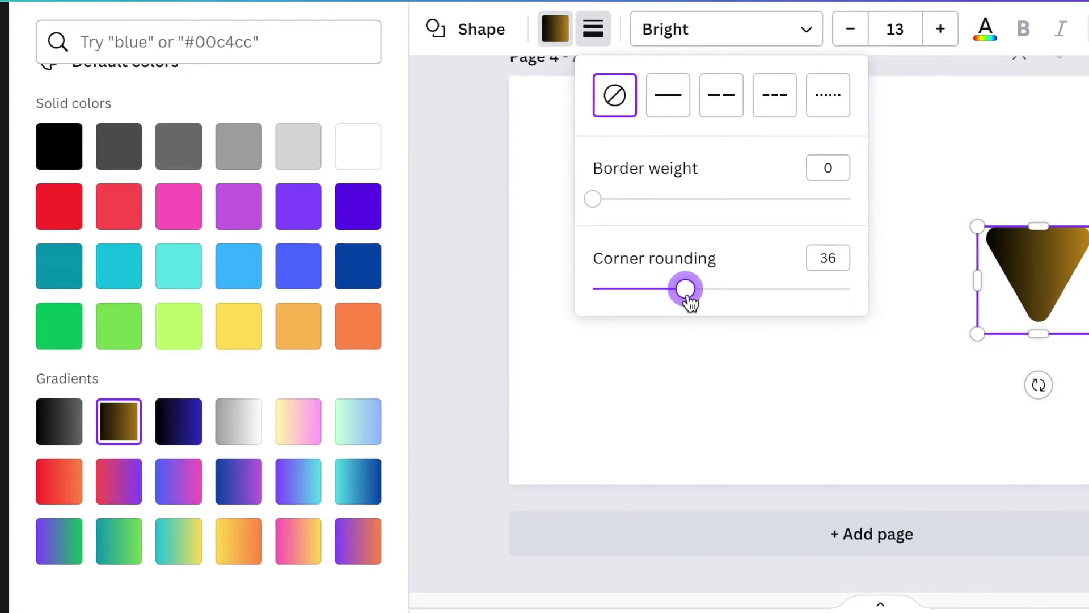
left_click_drag(699, 290, 689, 291)
left_click(1055, 275)
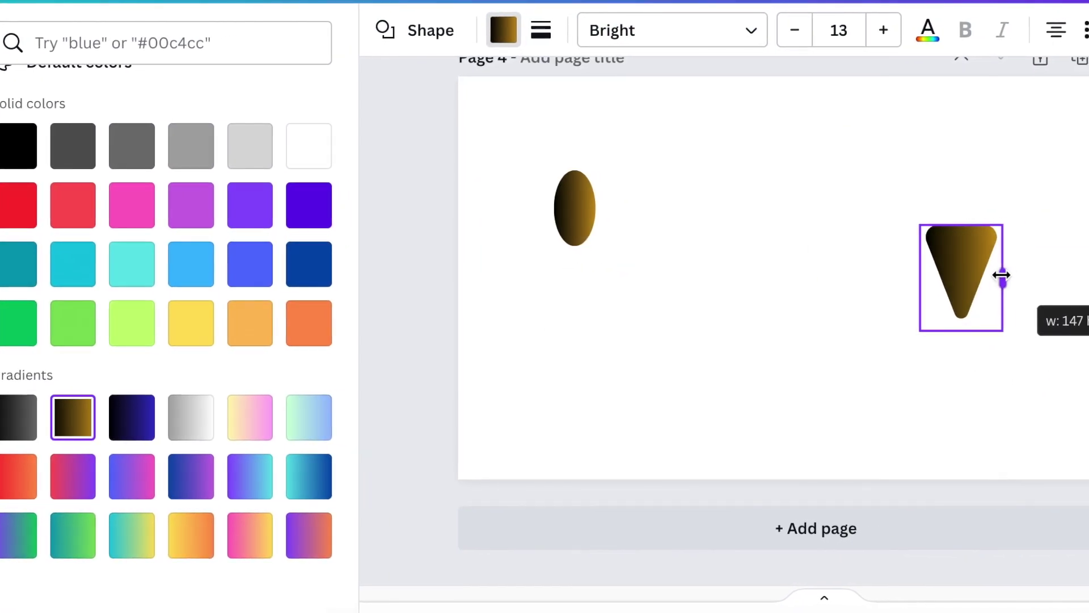
left_click_drag(1055, 275, 937, 275)
mouse_move(921, 324)
left_mouse_down()
mouse_move(544, 328)
mouse_move(506, 284)
mouse_move(478, 275)
left_mouse_up()
left_click(409, 290)
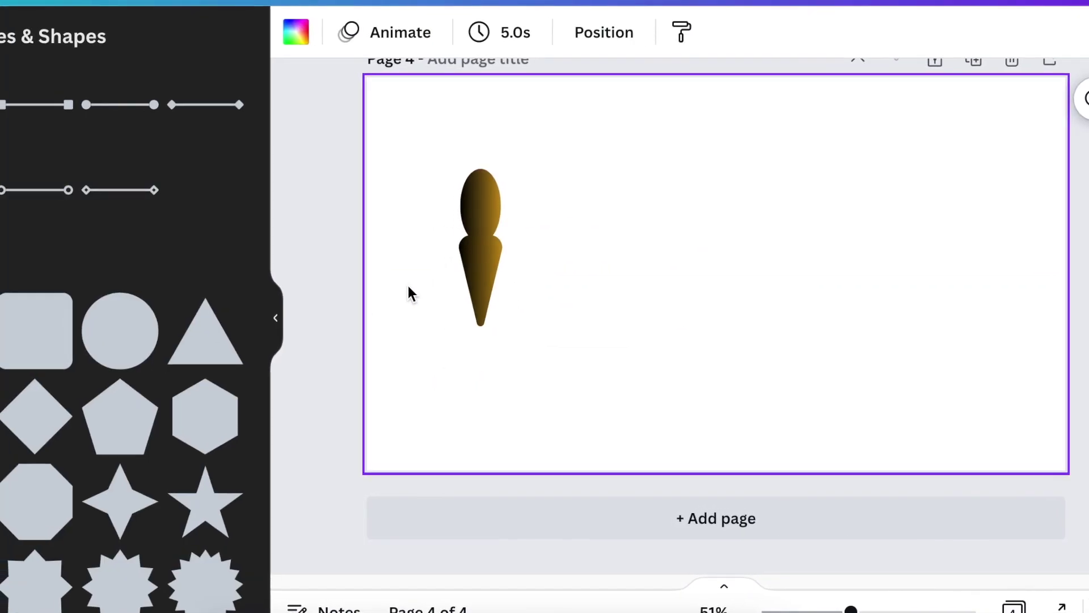
left_click(477, 264)
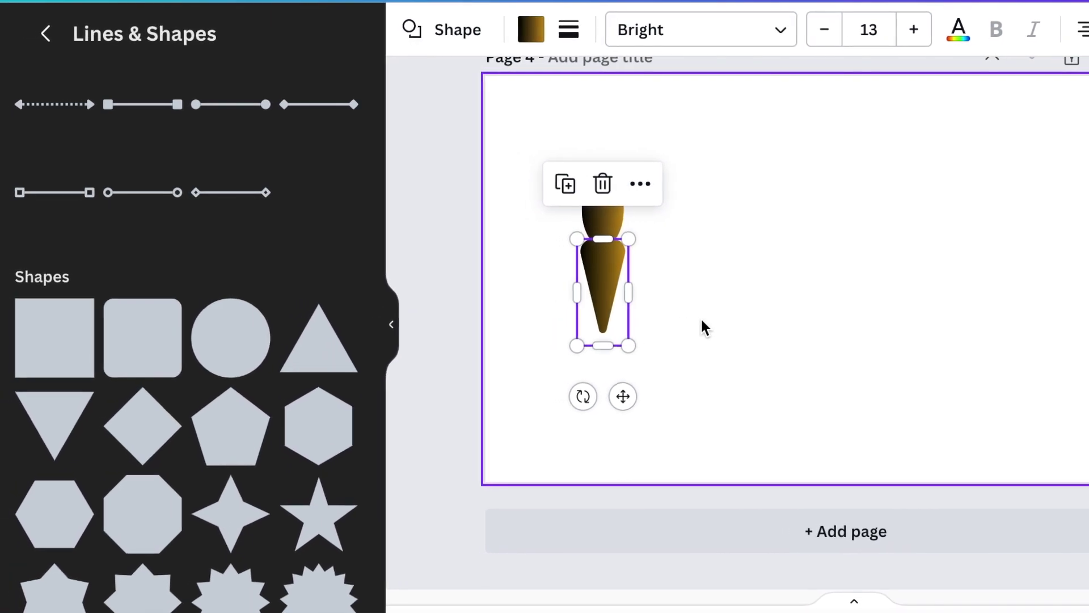
- Turn a black-gold gradient rounded square into a short tilted stick
left_click(702, 326)
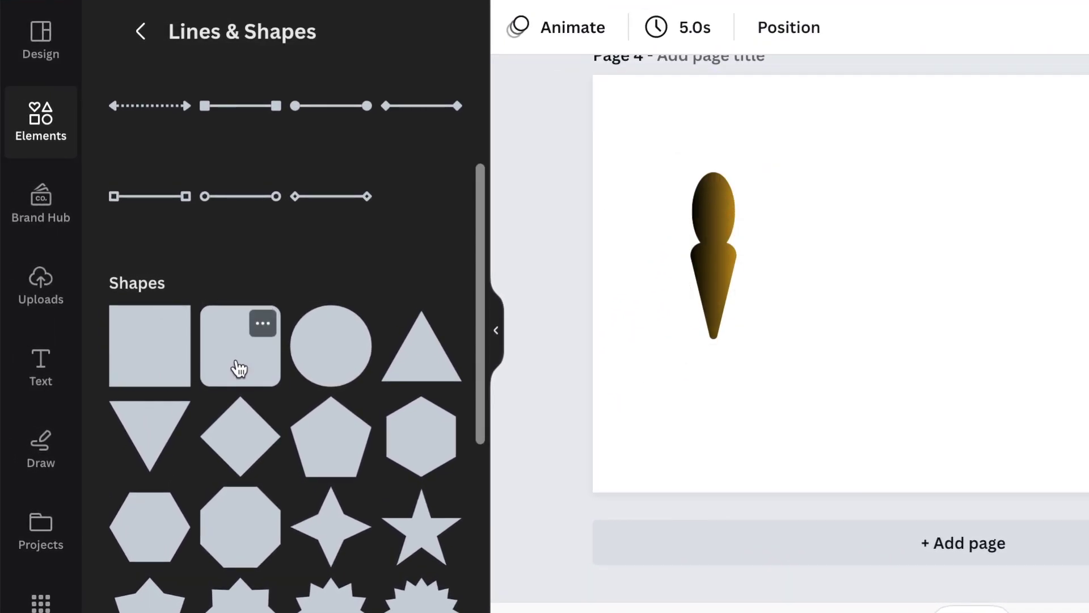
left_click(244, 367)
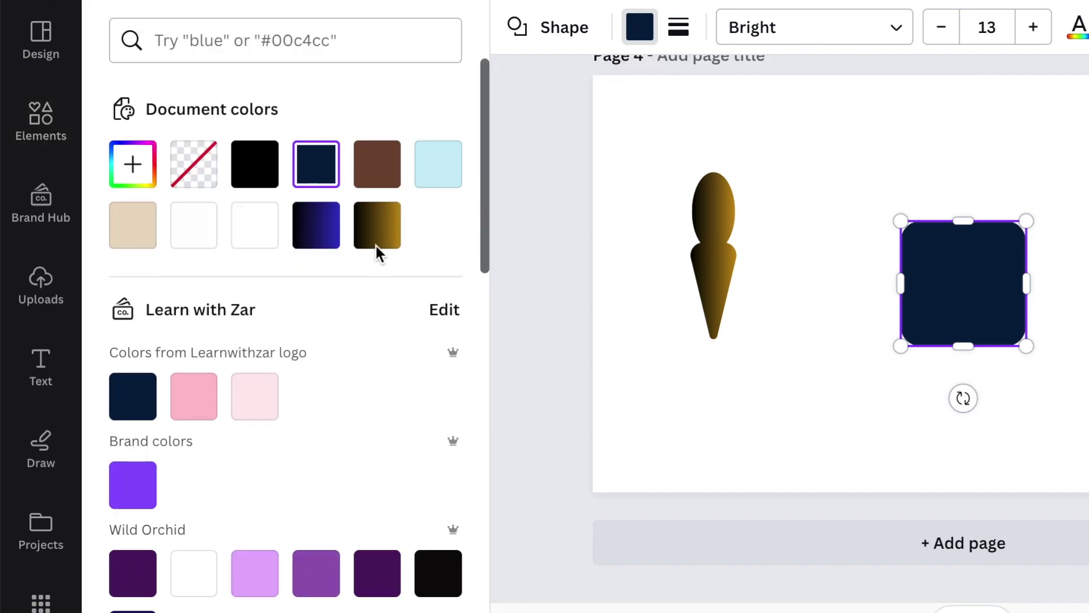
left_click(400, 243)
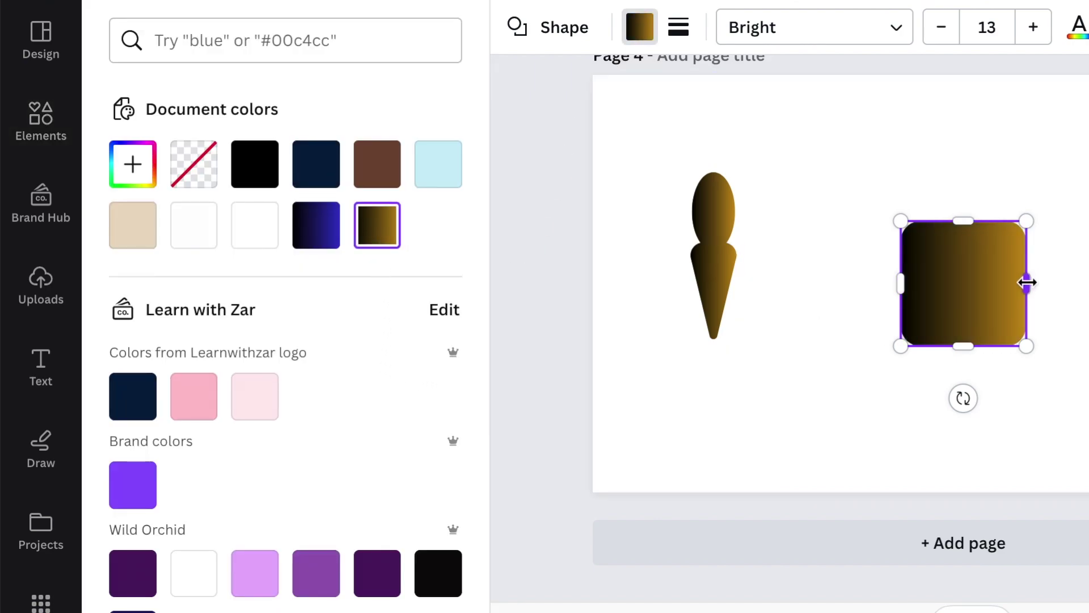
left_click_drag(1028, 282, 888, 289)
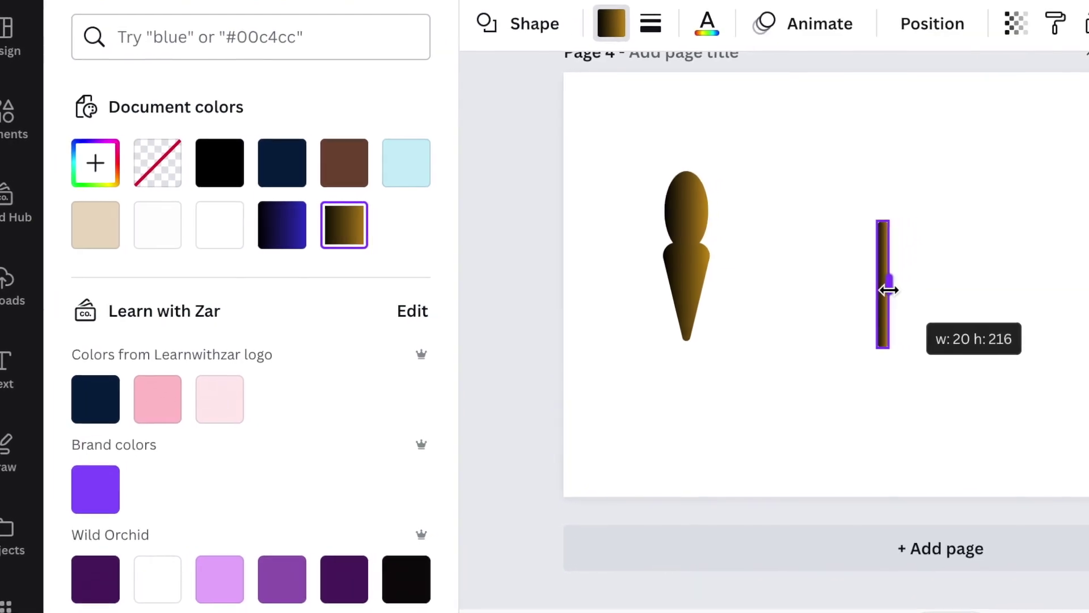
left_click_drag(888, 289, 905, 291)
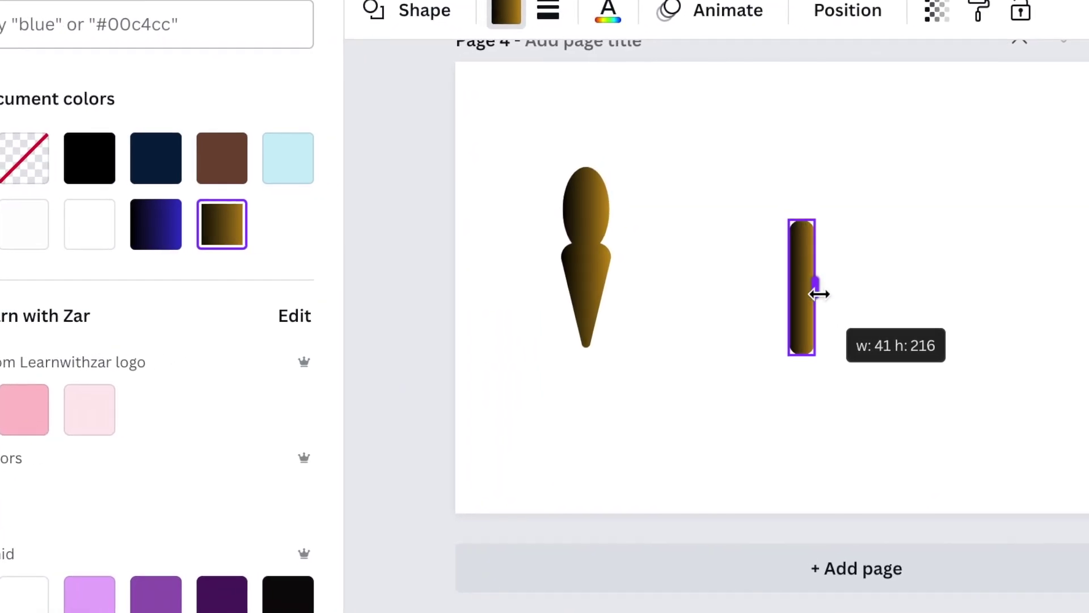
left_click_drag(819, 294, 869, 315)
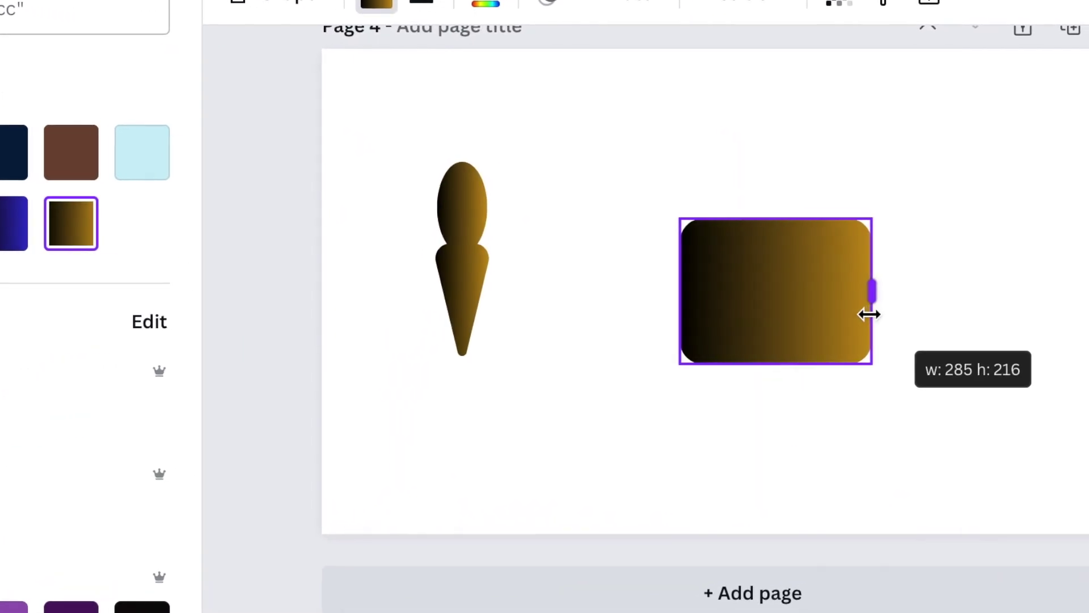
left_click_drag(870, 314, 774, 298)
mouse_move(671, 365)
left_mouse_down()
mouse_move(545, 255)
mouse_move(493, 250)
left_mouse_up()
left_click_drag(439, 360, 420, 389)
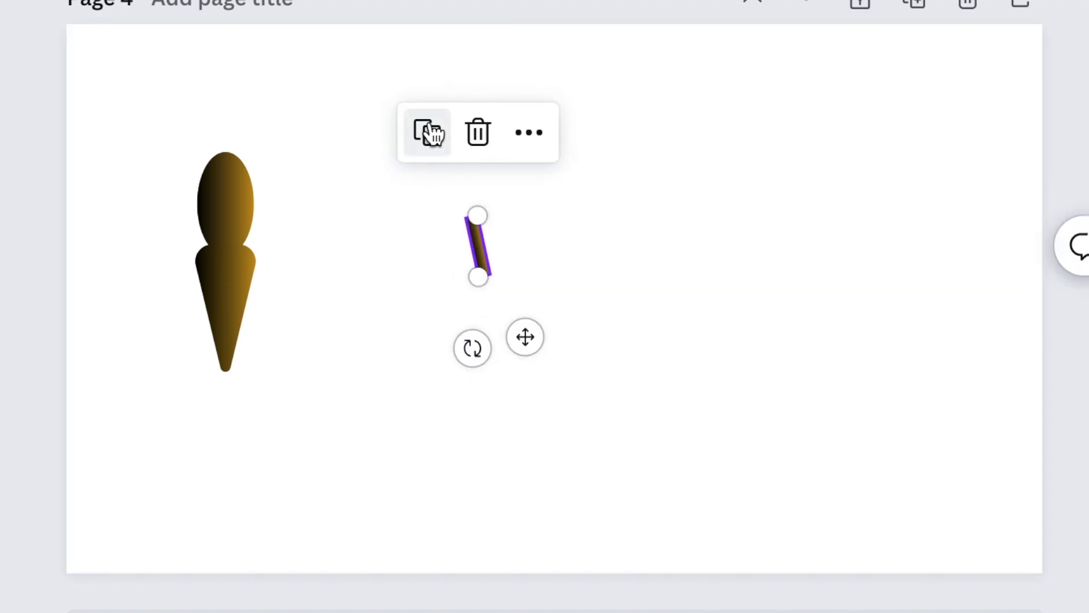
- Duplicate the stick and set both copies on top of the head as angled antennae
left_click(430, 133)
mouse_move(472, 255)
left_mouse_down()
mouse_move(260, 213)
mouse_move(273, 120)
left_mouse_up()
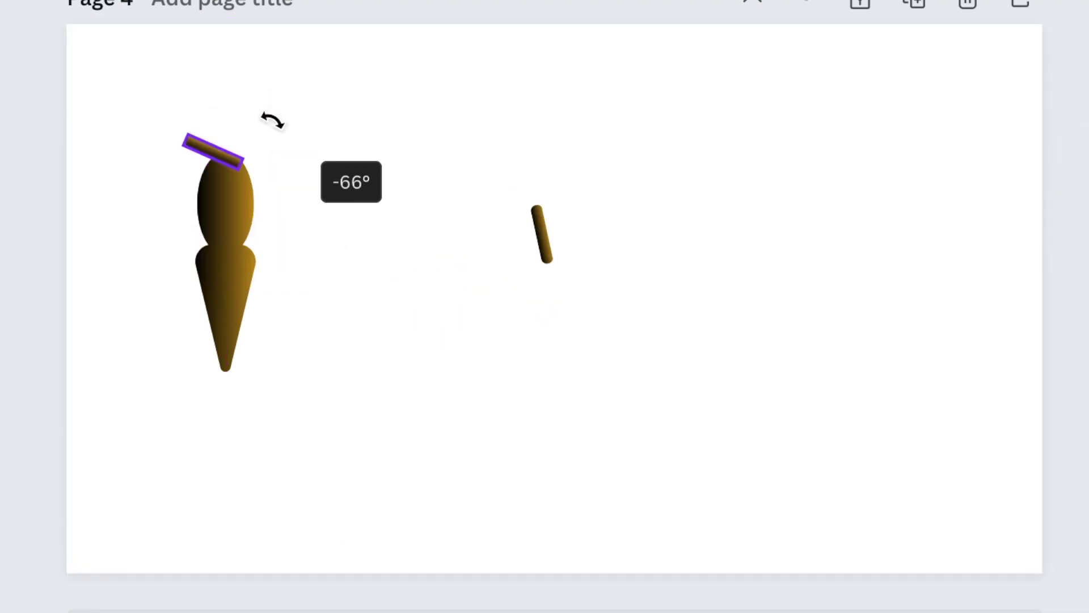
left_click_drag(312, 199, 295, 158)
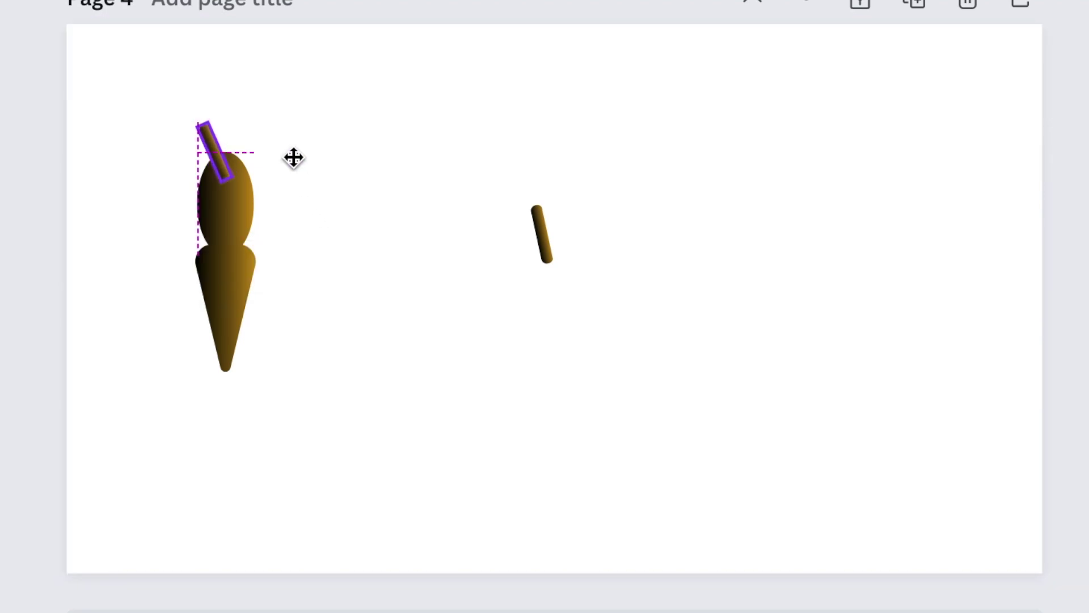
left_click_drag(204, 125, 219, 127)
left_click(540, 234)
left_click_drag(540, 234, 219, 162)
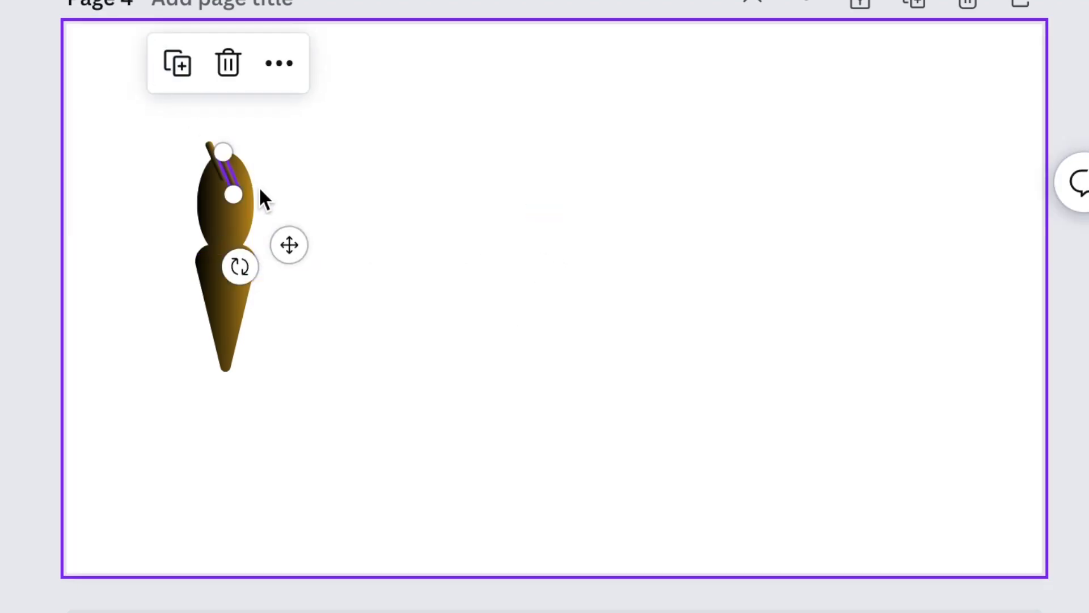
mouse_move(240, 267)
left_mouse_down()
mouse_move(183, 236)
mouse_move(217, 252)
left_mouse_up()
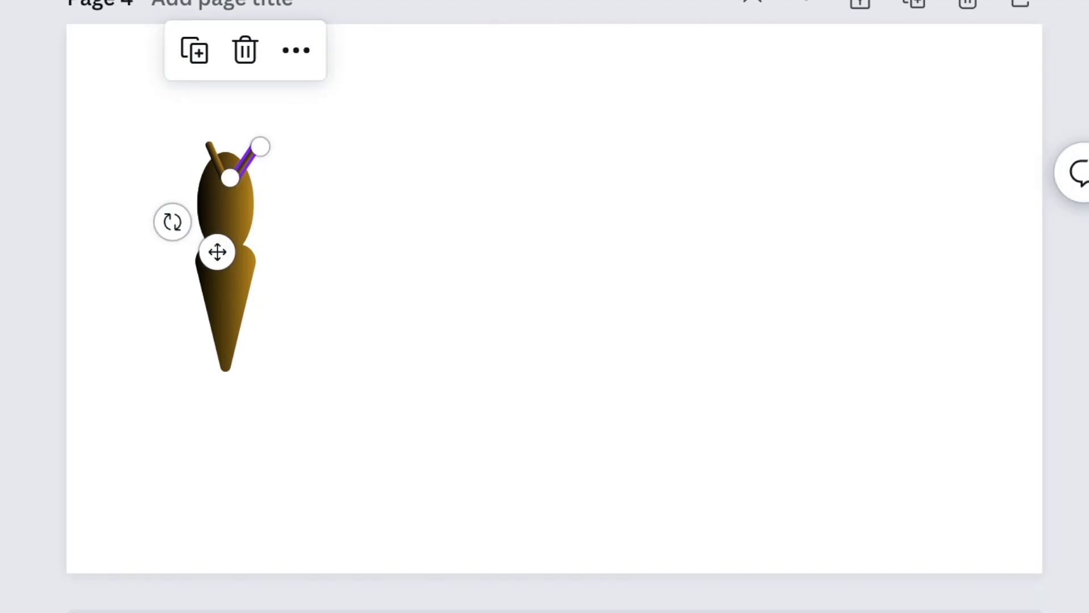
left_click(270, 201)
left_click(211, 151)
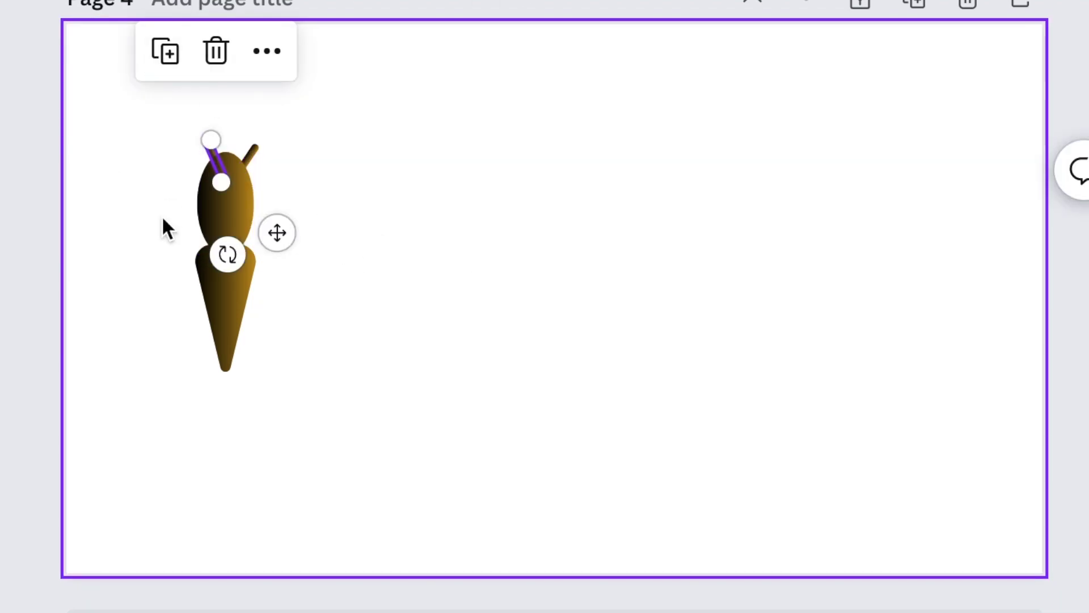
left_click(342, 244)
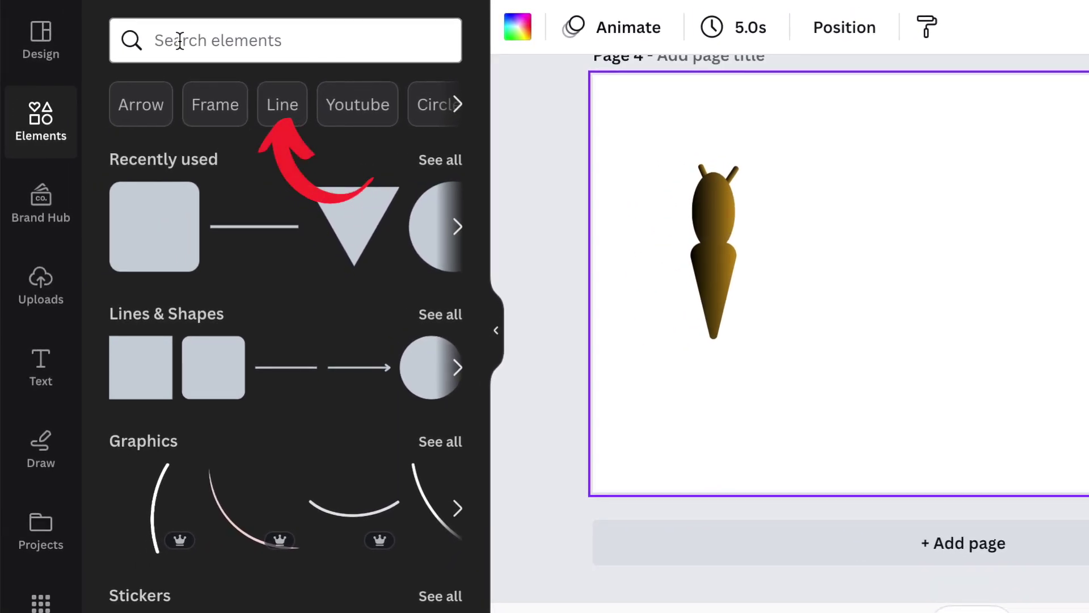
- Add a recently used brush-stroke line, colour it brown, and shrink it to a thin stroke
left_click(439, 162)
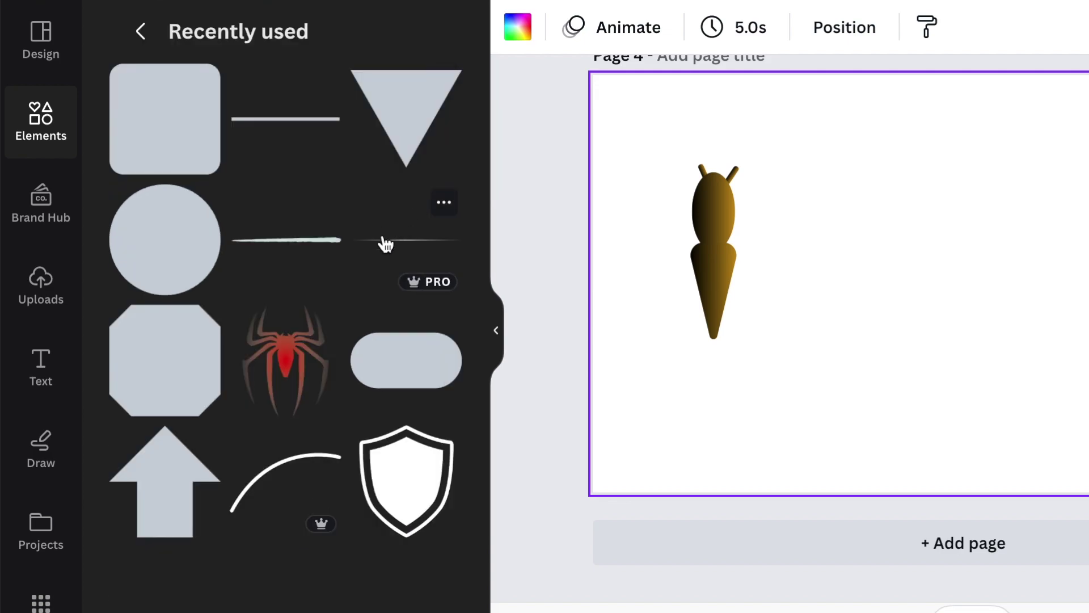
left_click(281, 244)
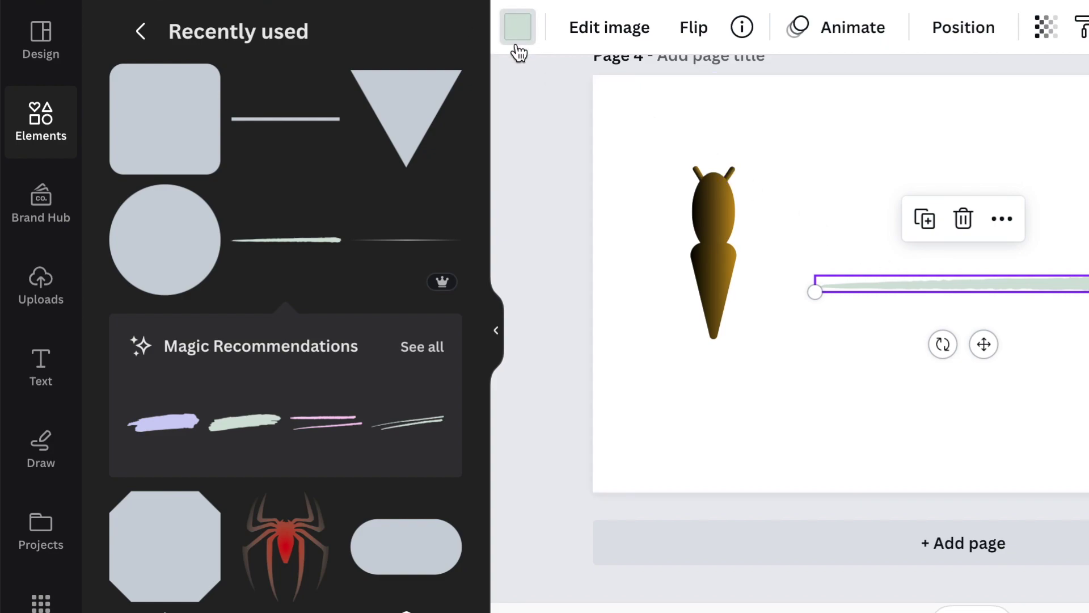
left_click(517, 34)
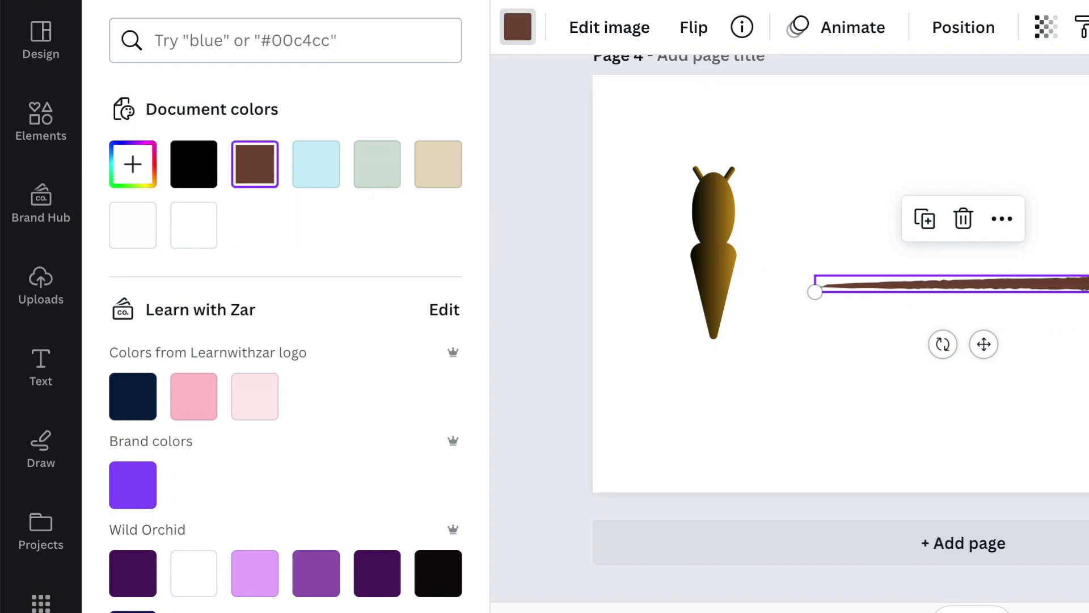
left_click_drag(1088, 284, 991, 316)
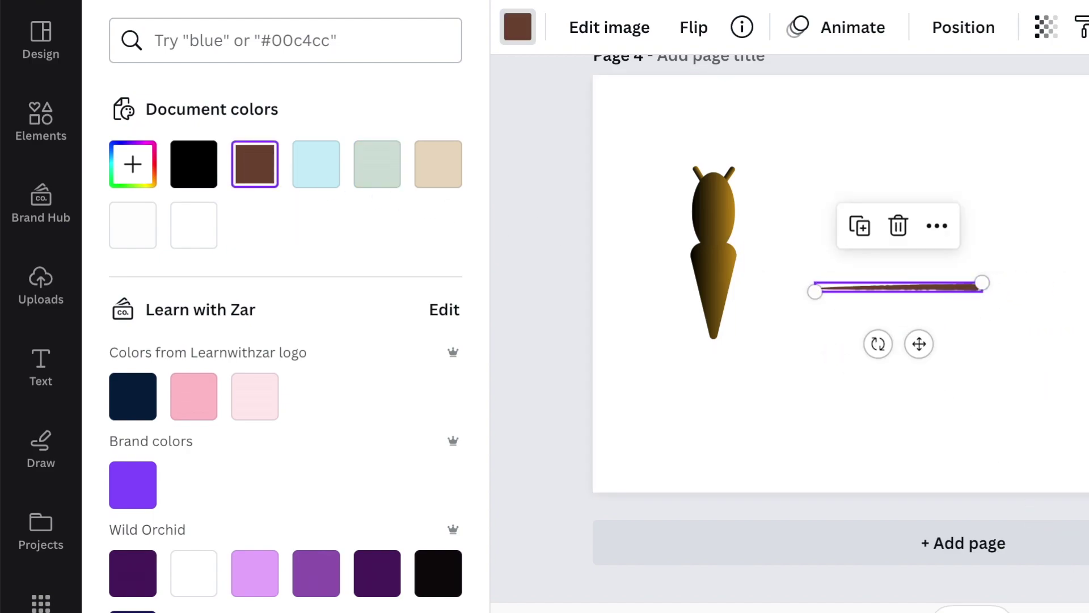
scroll(898, 286, "up", 5)
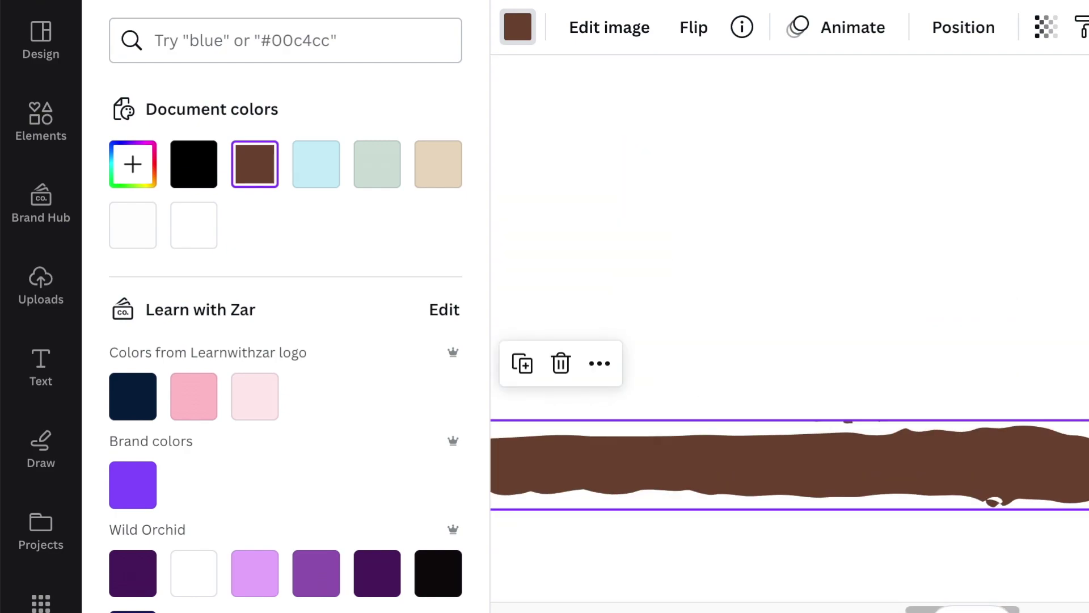
scroll(975, 600, "down", 3)
scroll(975, 600, "down", 1)
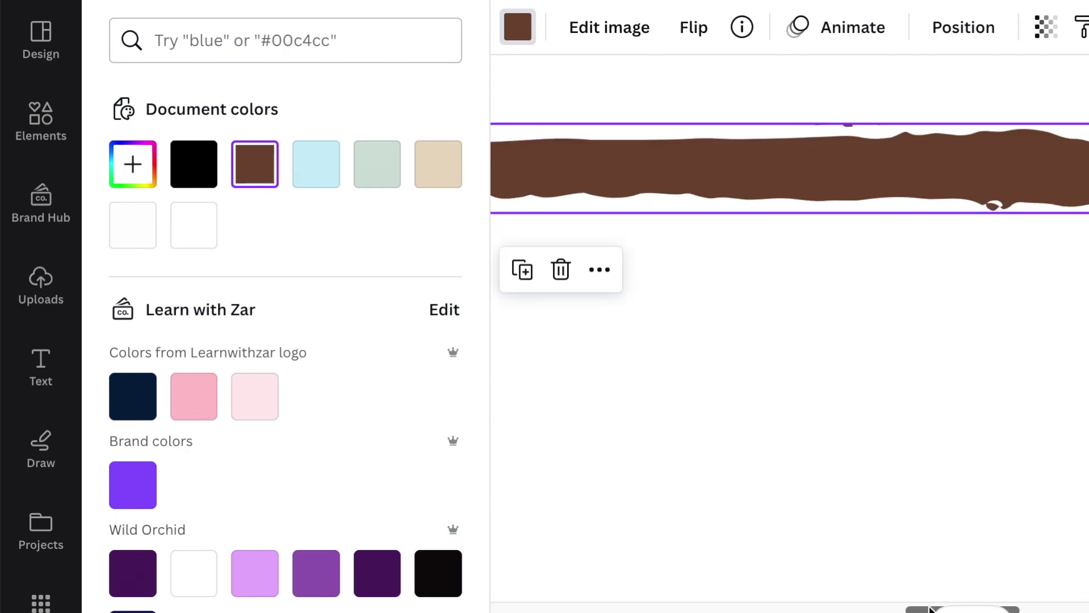
left_click_drag(930, 608, 902, 609)
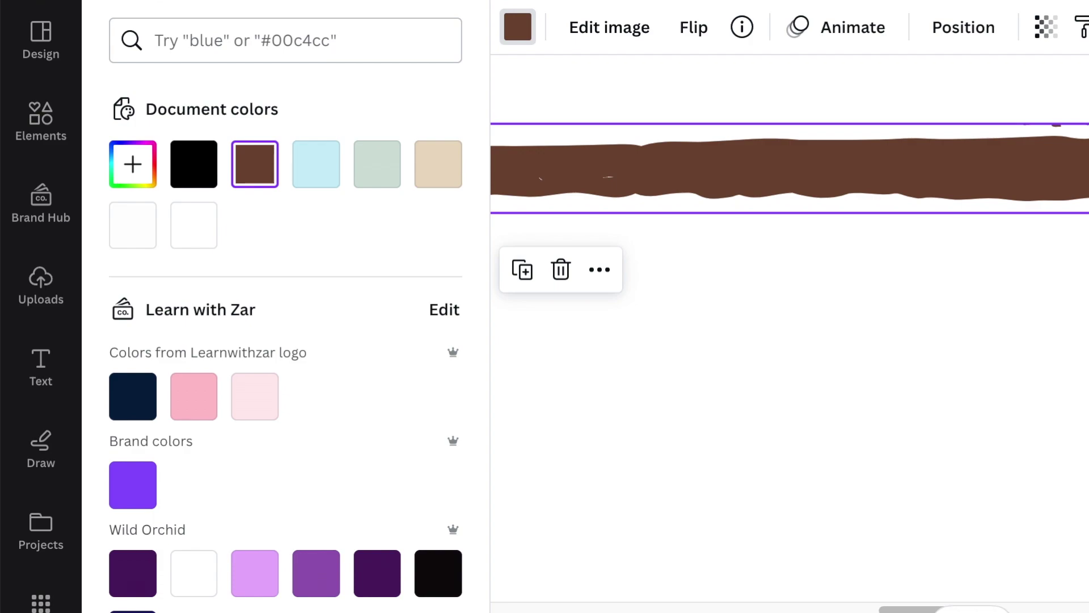
left_click_drag(1055, 213, 316, 393)
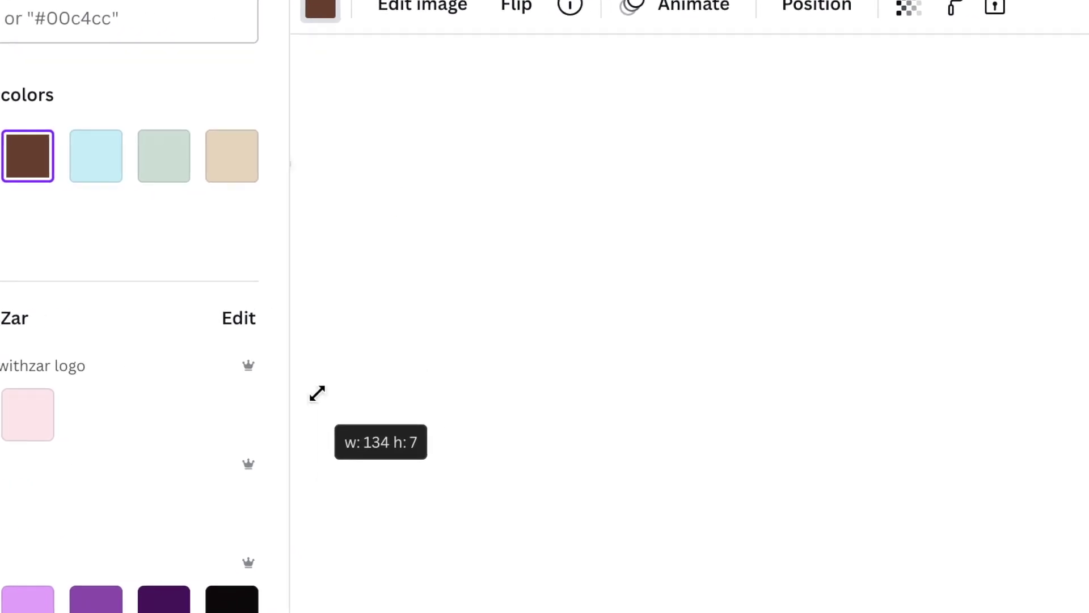
- Build and group a left arm from angled brown line segments near the head
left_click_drag(515, 310, 298, 355)
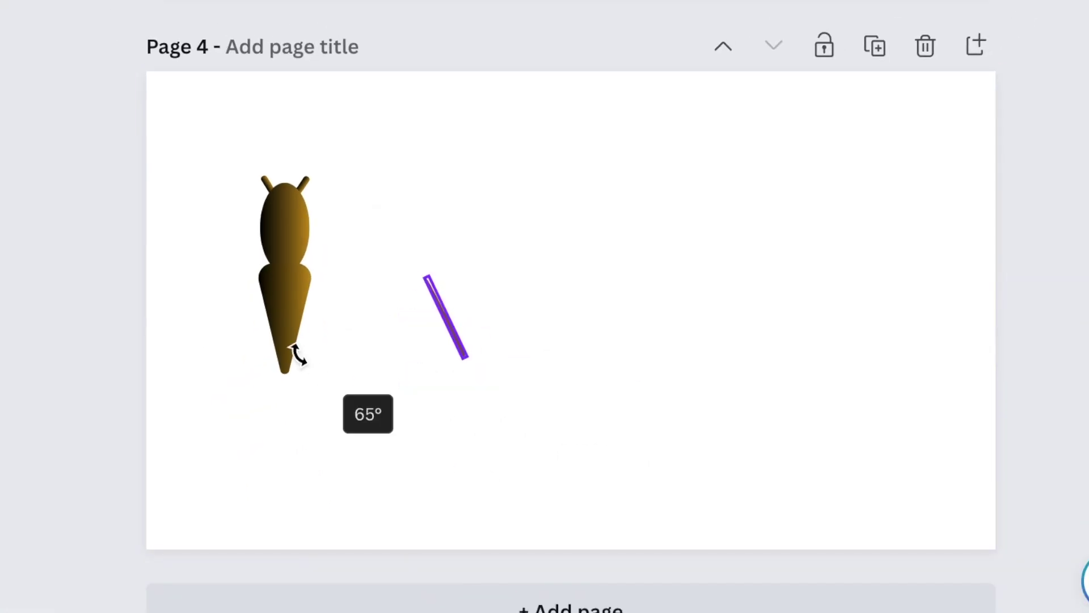
left_click_drag(387, 333, 175, 194)
left_click_drag(443, 311, 339, 213)
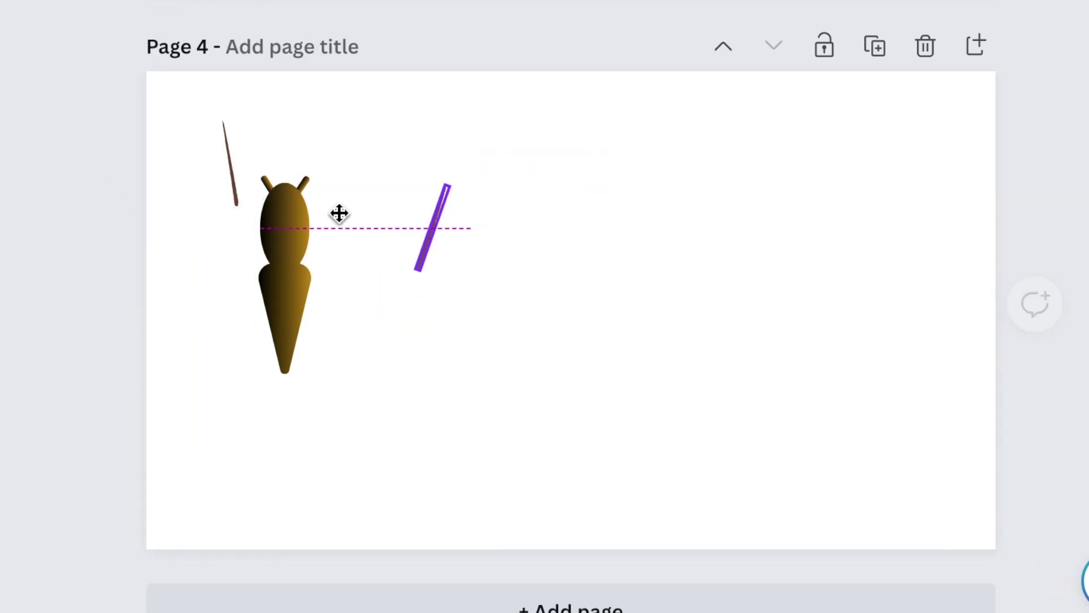
left_click_drag(369, 134, 262, 177)
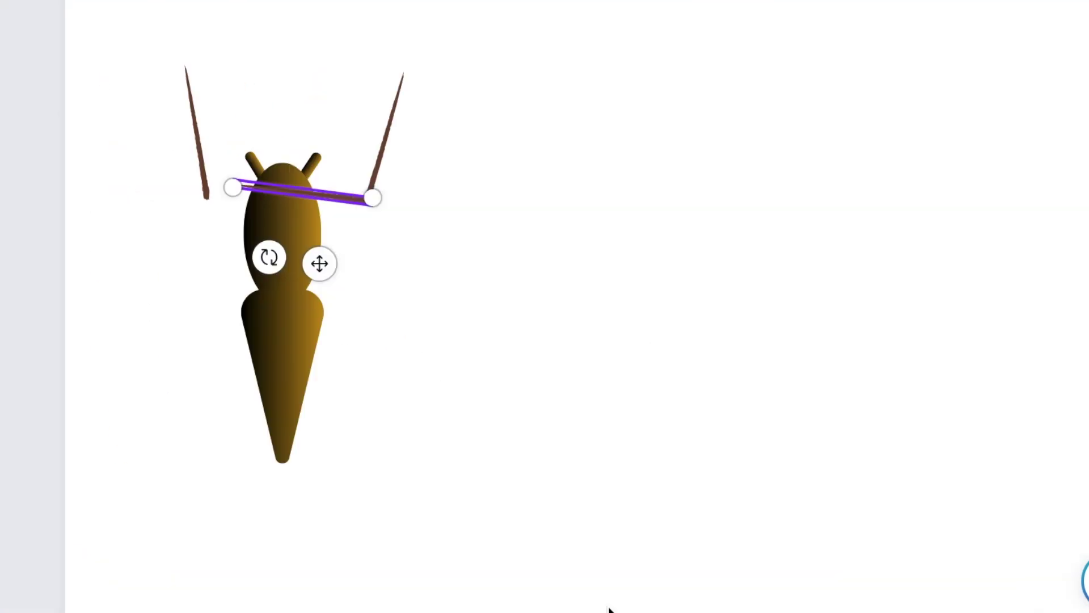
left_click_drag(374, 197, 341, 190)
key("Escape")
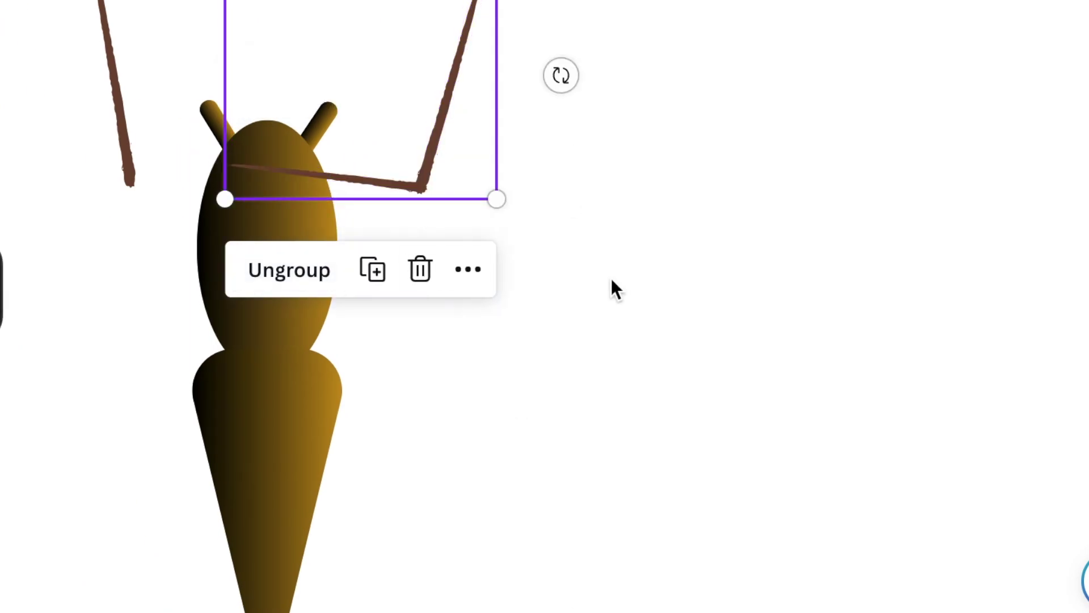
left_click(609, 289)
mouse_move(206, 183)
left_mouse_down()
mouse_move(136, 73)
mouse_move(63, 175)
mouse_move(346, 138)
left_mouse_up()
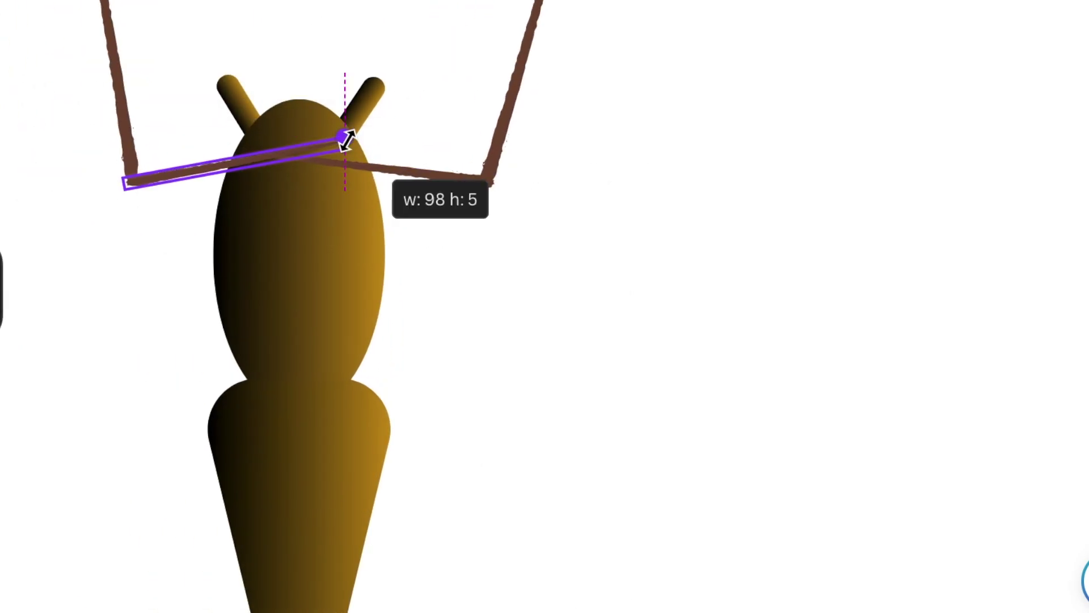
left_click(140, 185)
key("Escape")
key("Escape")
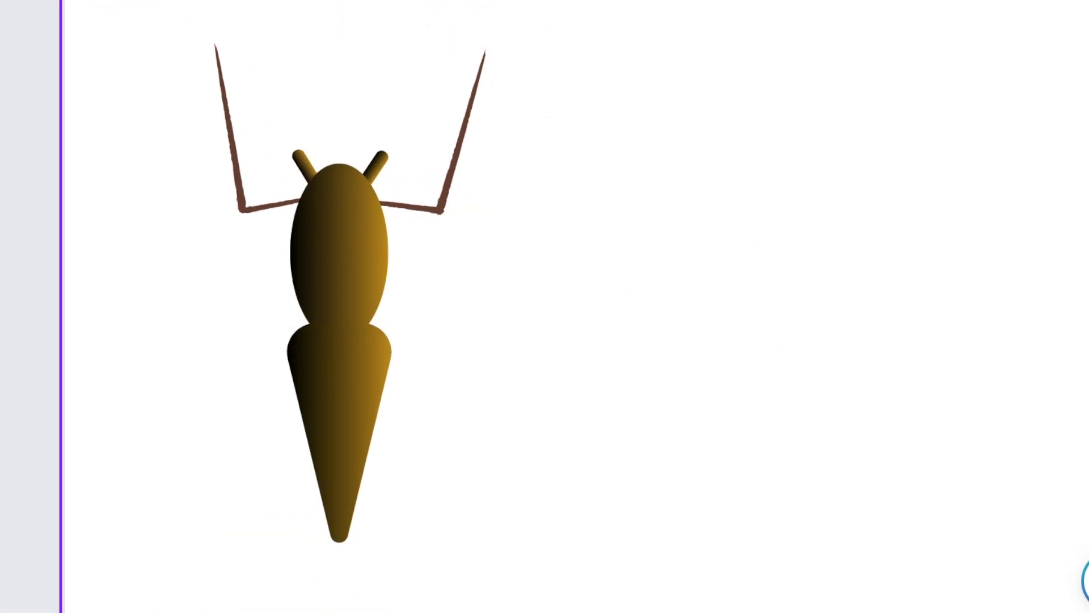
- Paste copies of the leg group and arrange the left-side segments
key("ctrl+v")
left_click_drag(463, 128, 914, 178)
key("ctrl+v")
key("Escape")
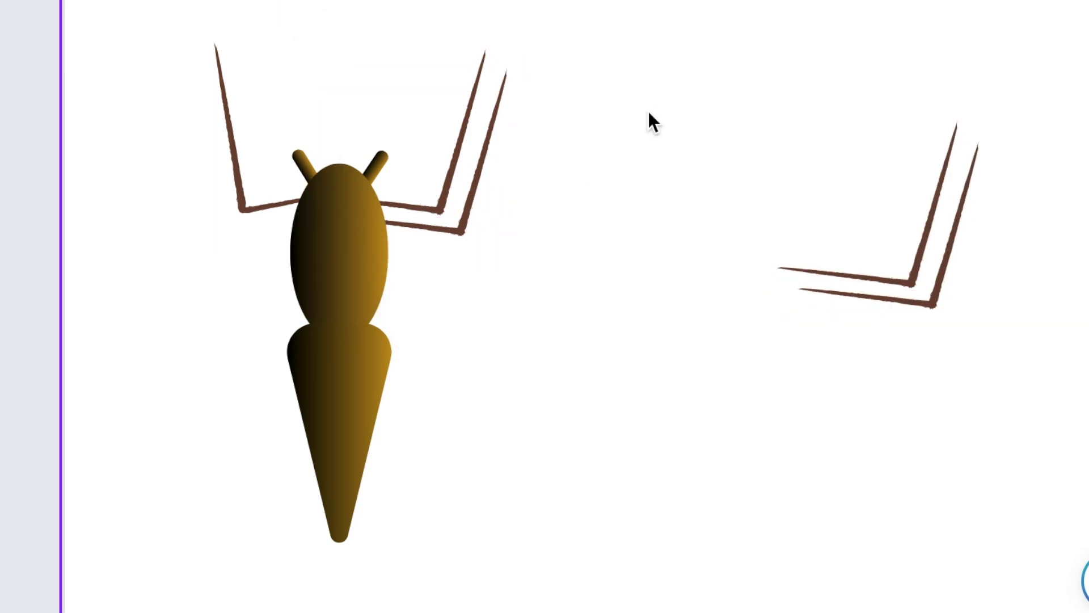
left_click(499, 119)
left_click_drag(366, 159, 151, 182)
mouse_move(190, 303)
left_mouse_down()
mouse_move(183, 176)
mouse_move(127, 154)
mouse_move(140, 166)
left_mouse_up()
left_click_drag(133, 243, 263, 244)
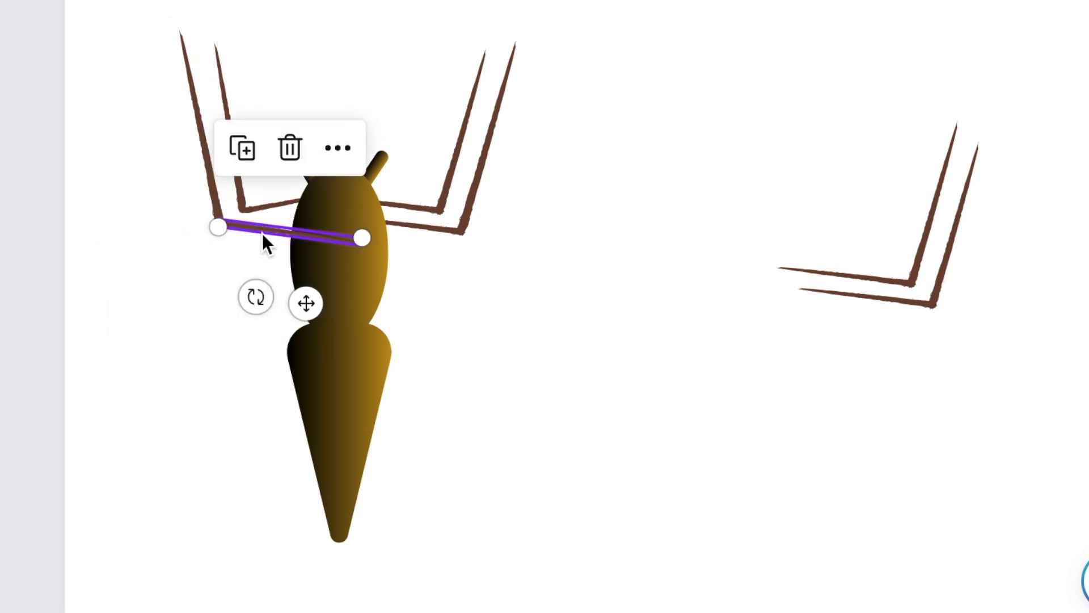
left_click_drag(255, 294, 278, 298)
key("ctrl+z")
key("ctrl+z")
key("ctrl+z")
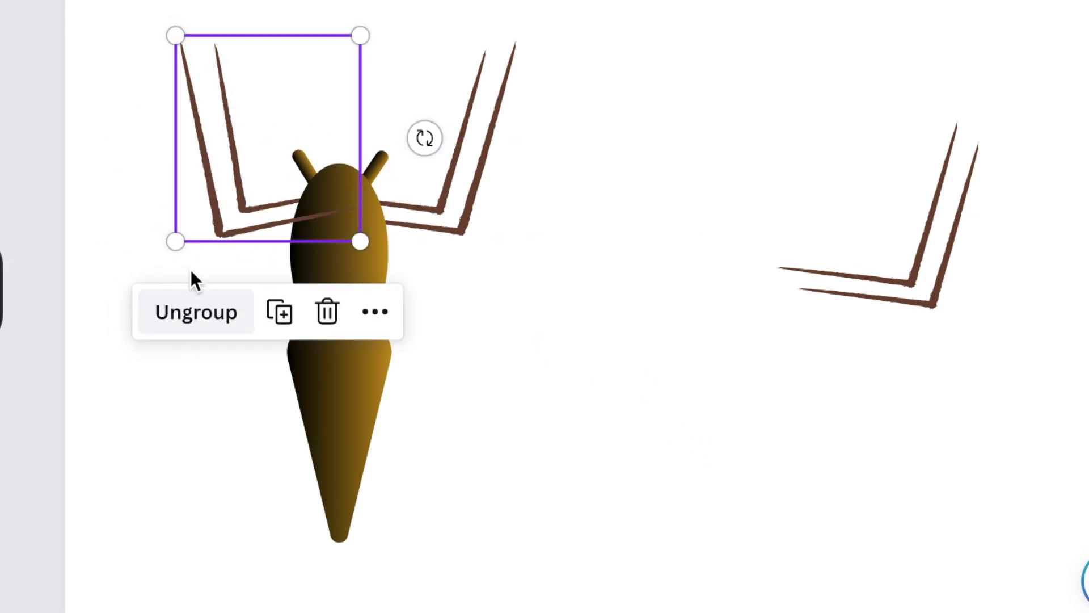
left_click(525, 554)
scroll(524, 554, "down", 2)
- Move the right leg group down-left and fit its segments against the body
left_click_drag(809, 239, 341, 440)
left_click(401, 418)
left_click_drag(402, 418, 290, 273)
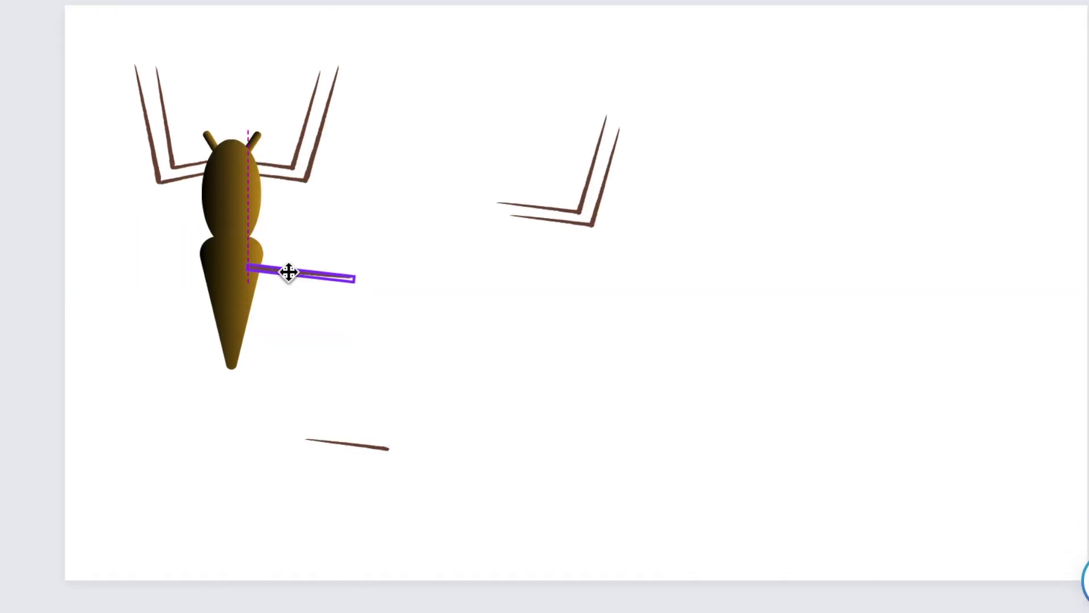
left_click(247, 195)
left_click_drag(411, 286, 426, 262)
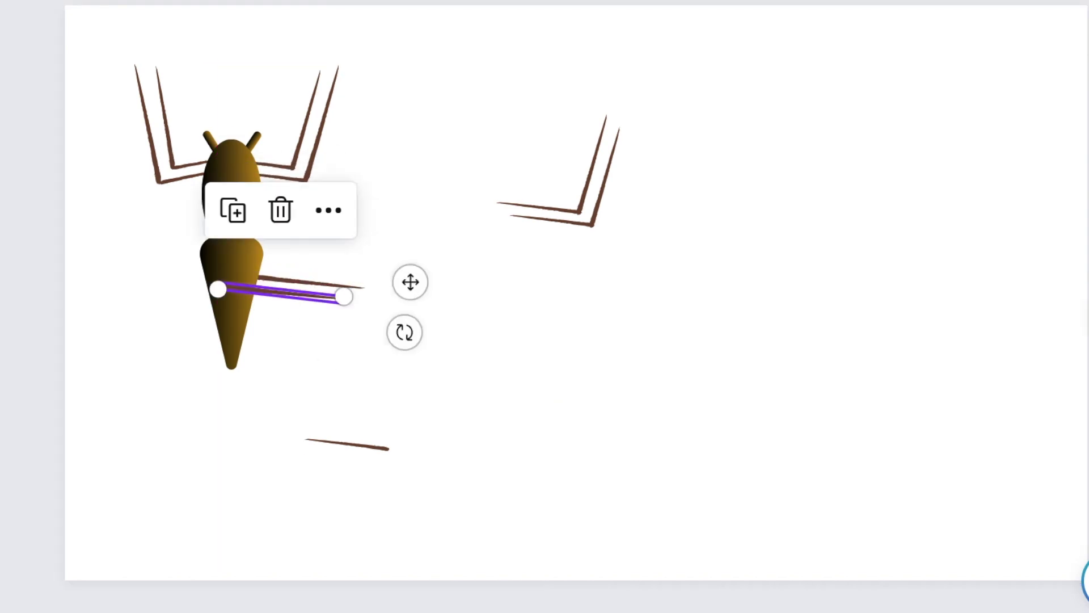
left_click(341, 444)
left_click_drag(313, 508, 418, 350)
scroll(499, 383, "up", 2)
left_click(575, 302)
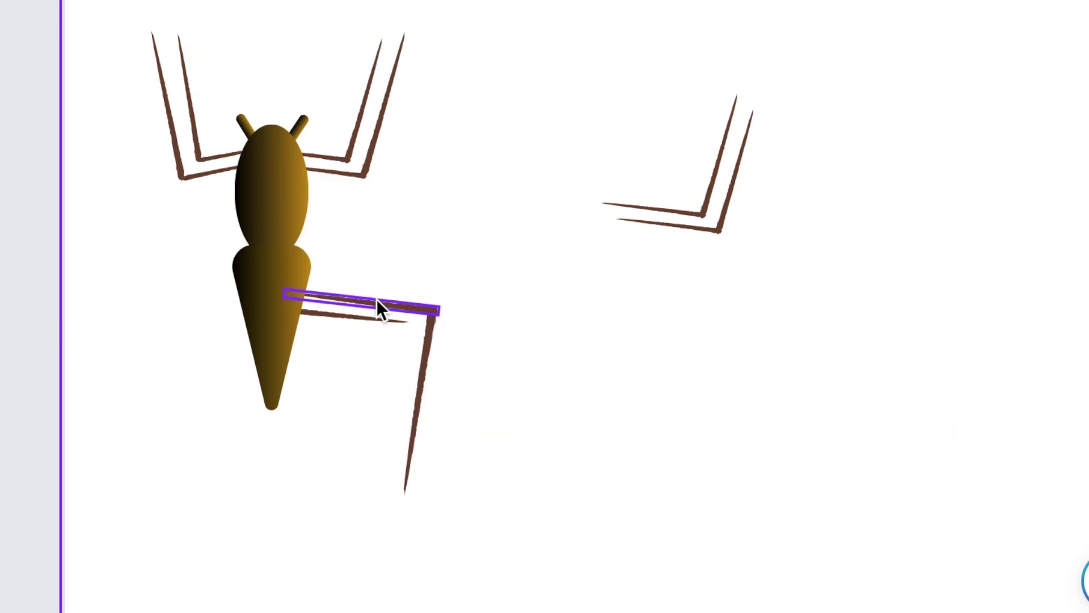
left_click_drag(423, 344, 385, 358)
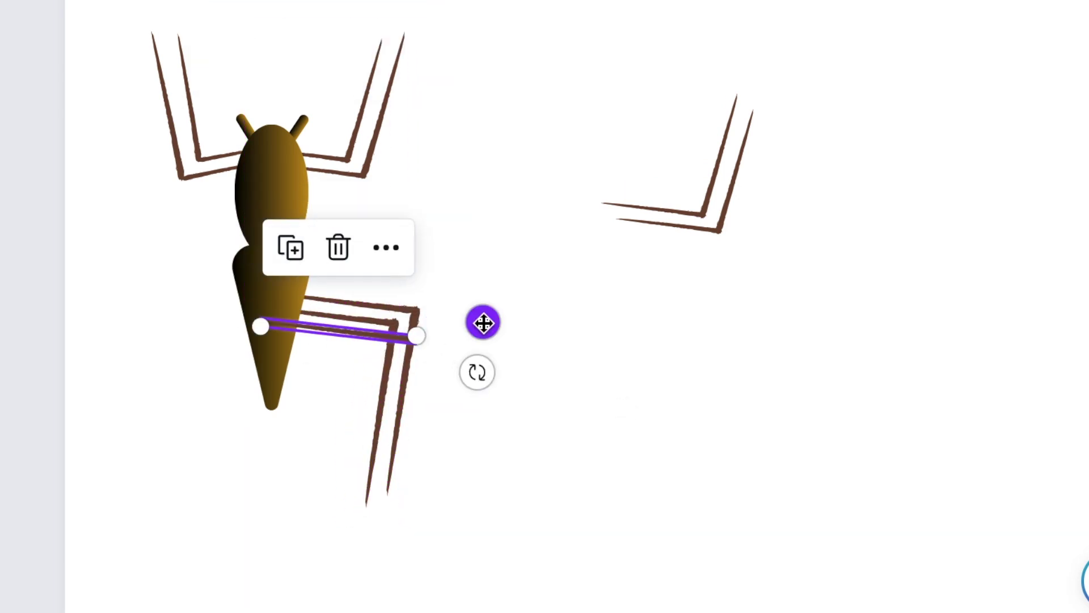
- Rotate the remaining leg lines into place and add a downward-tilted far-left leg
left_click(374, 340)
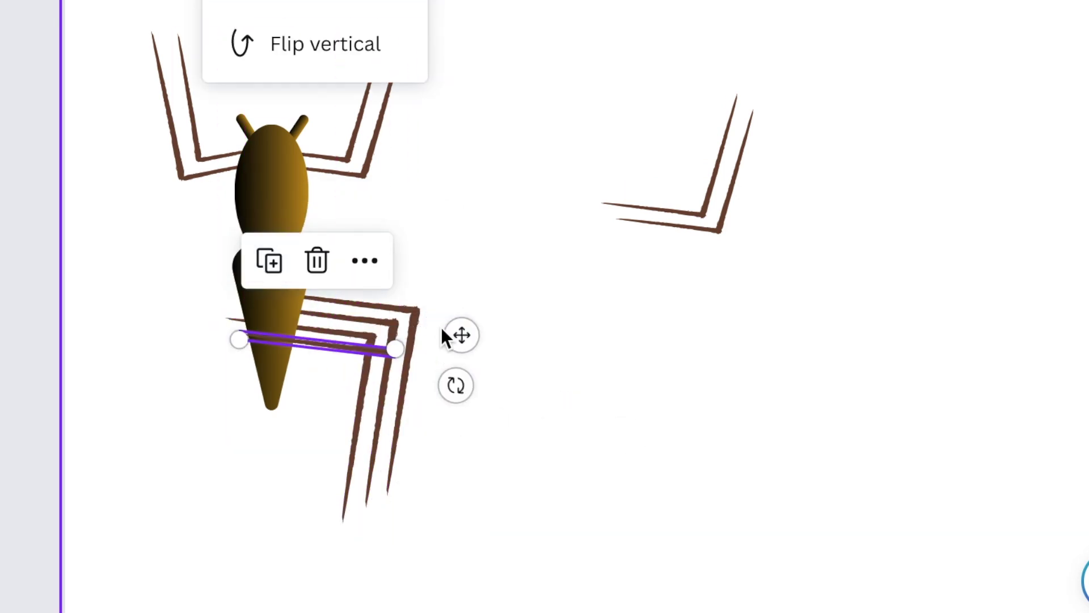
left_click_drag(455, 384, 213, 462)
left_click(540, 433)
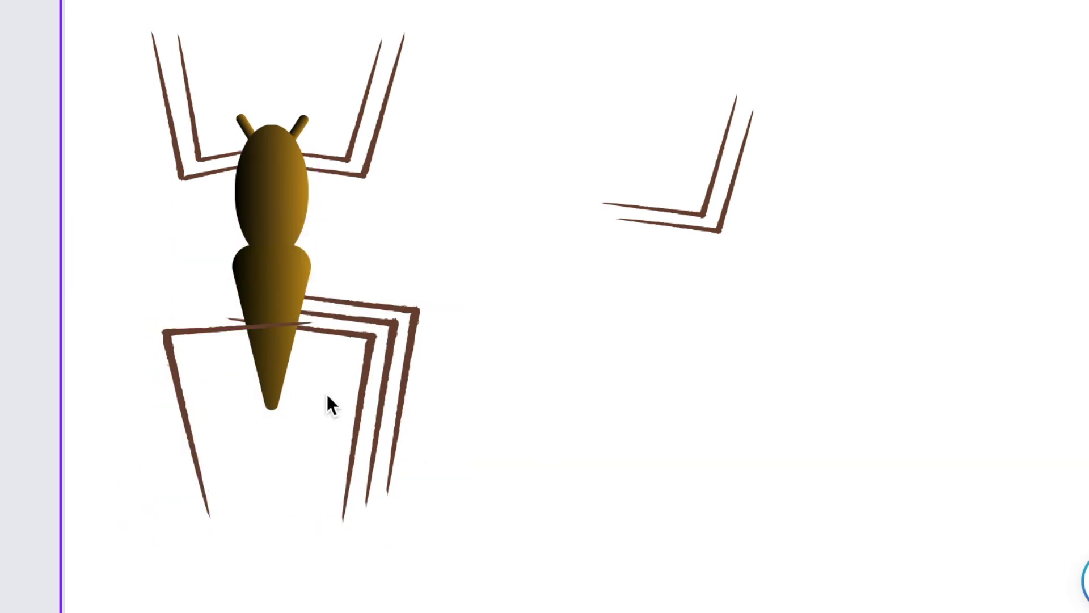
left_click_drag(408, 333, 352, 295)
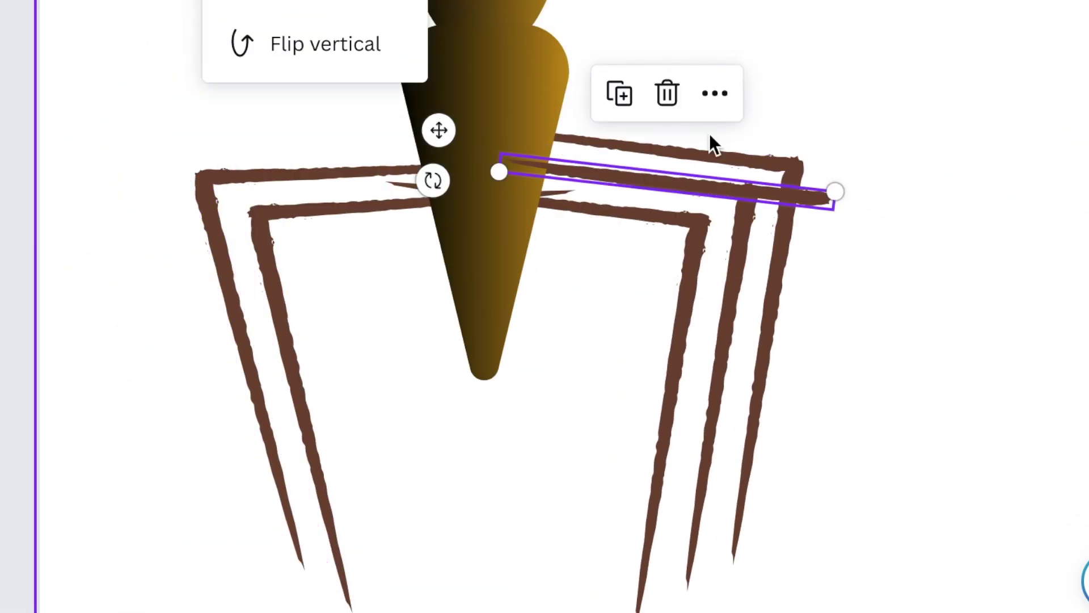
left_click_drag(710, 141, 91, 141)
left_click(85, 43)
key("ctrl+v")
mouse_move(86, 44)
left_mouse_down()
mouse_move(289, 336)
mouse_move(274, 346)
left_mouse_up()
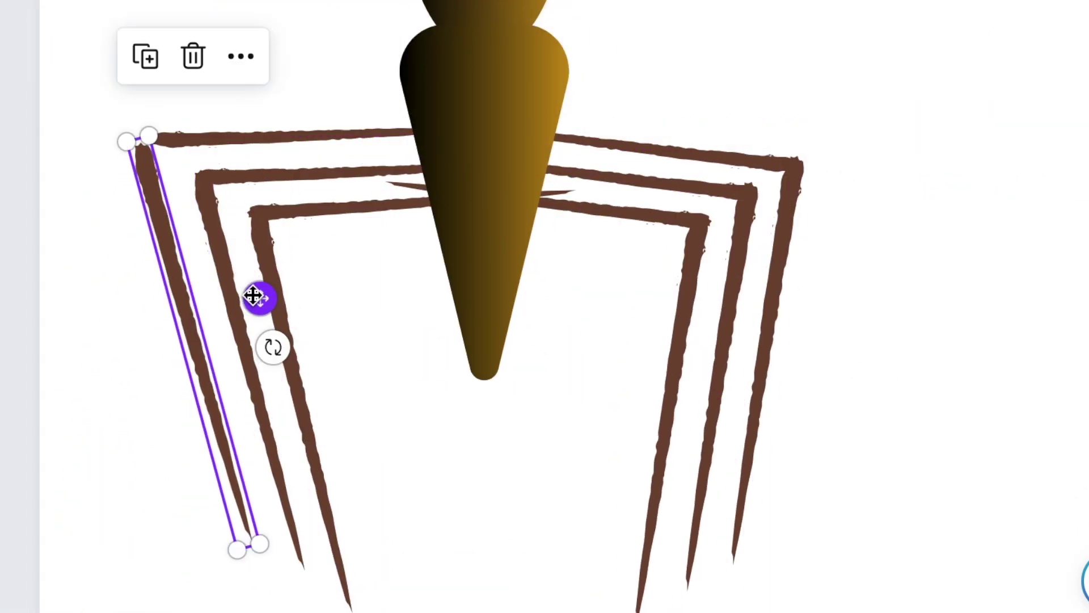
left_click(954, 400)
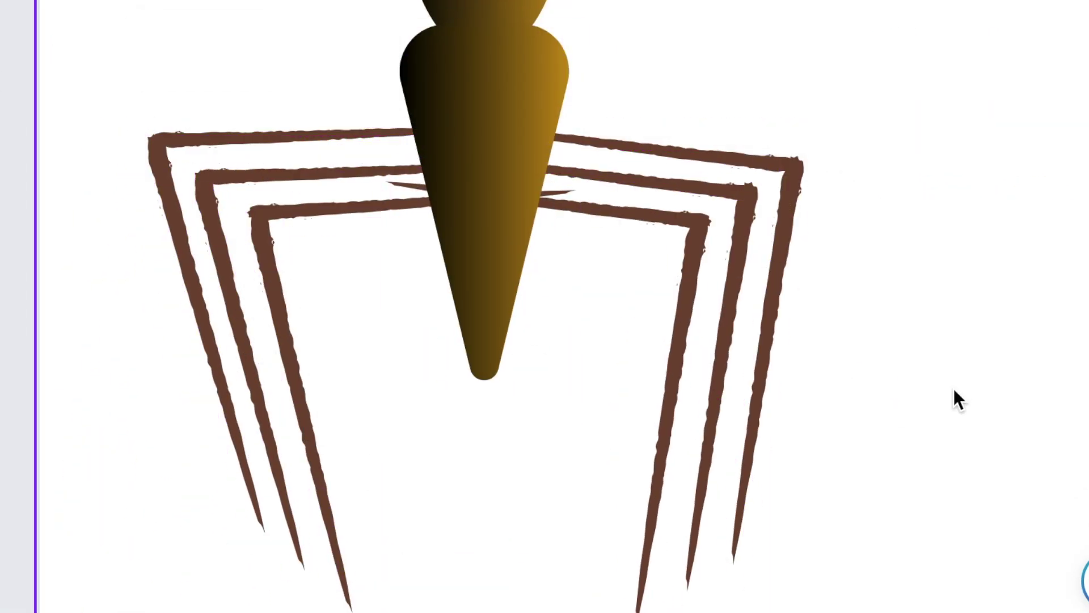
left_click(395, 190)
left_click(967, 418)
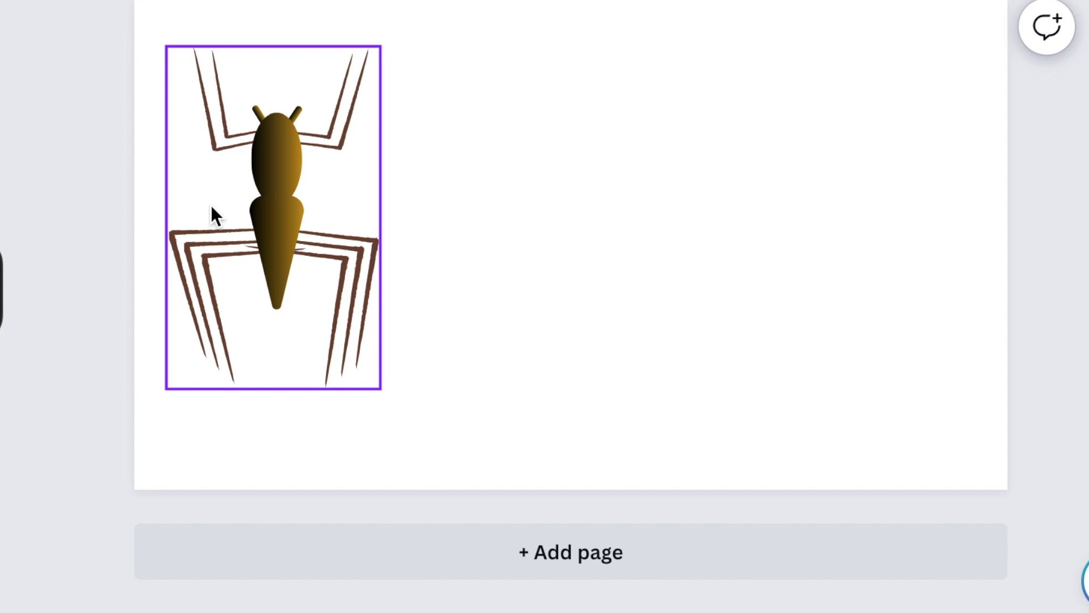
- Shrink the spider group at the lower left and add a black horizontal line
left_click_drag(211, 208, 195, 269)
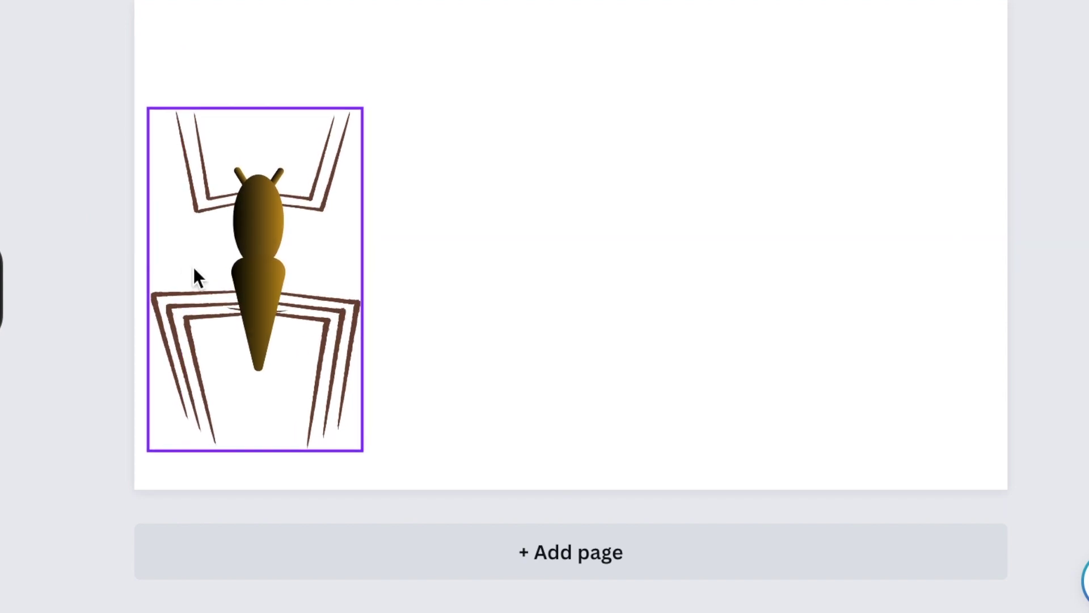
left_click(193, 267)
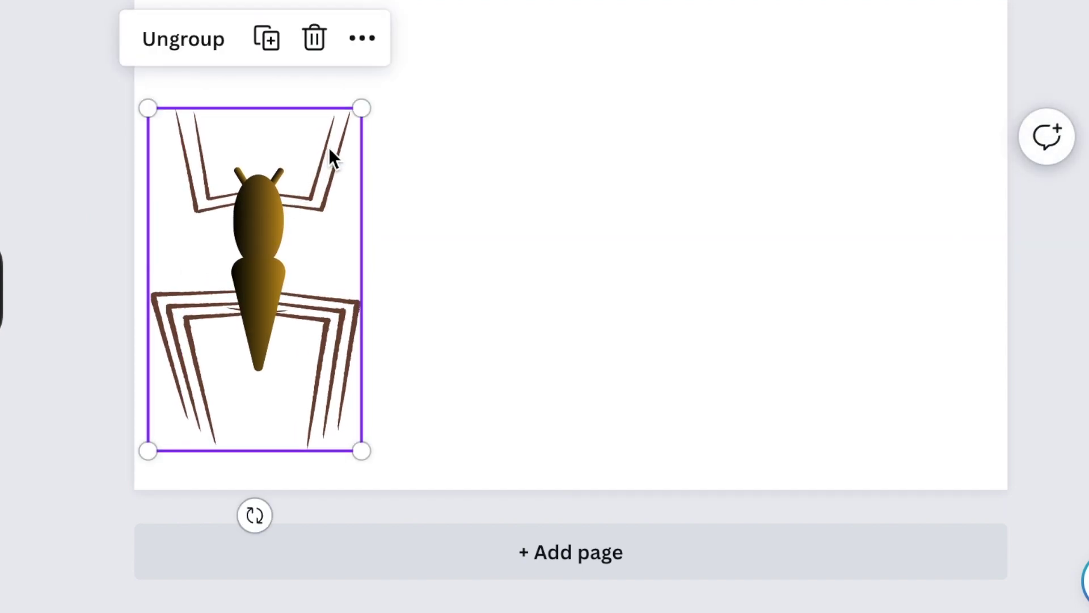
left_click(512, 225)
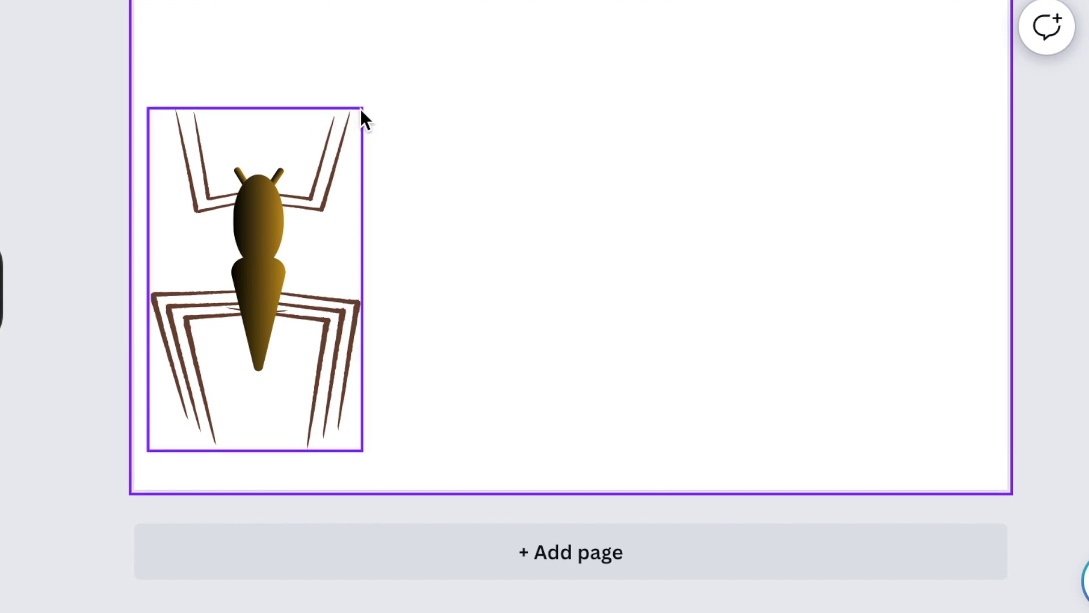
left_click(334, 230)
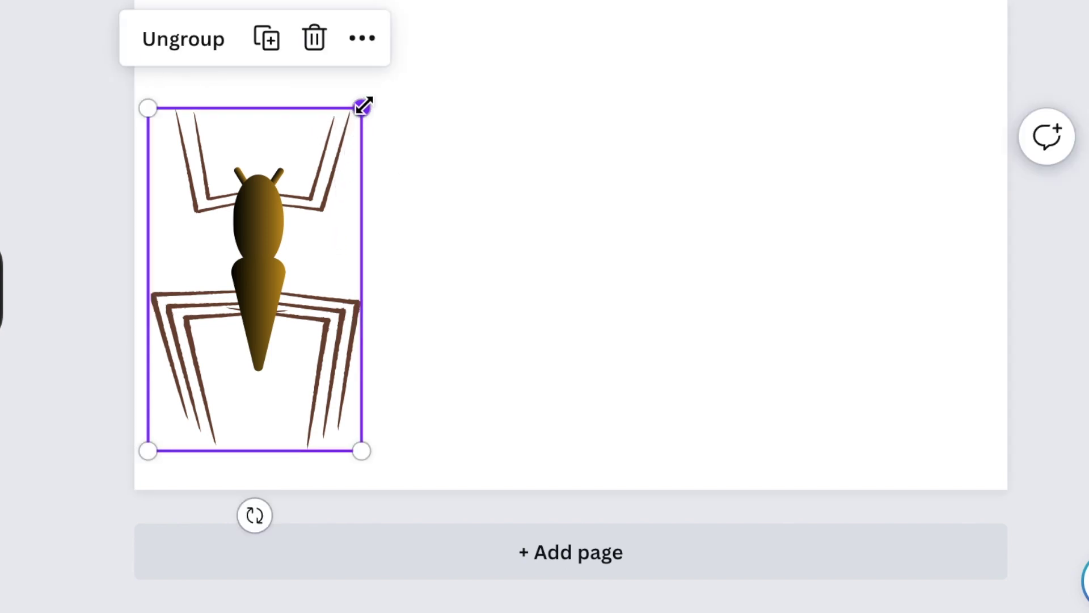
left_click_drag(360, 107, 303, 224)
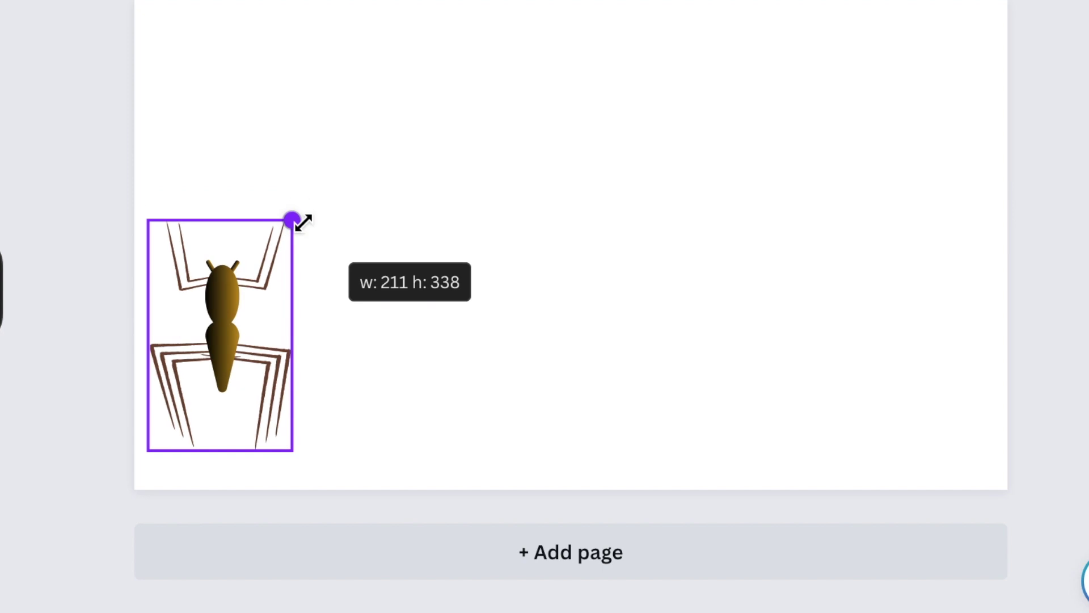
left_click(111, 94)
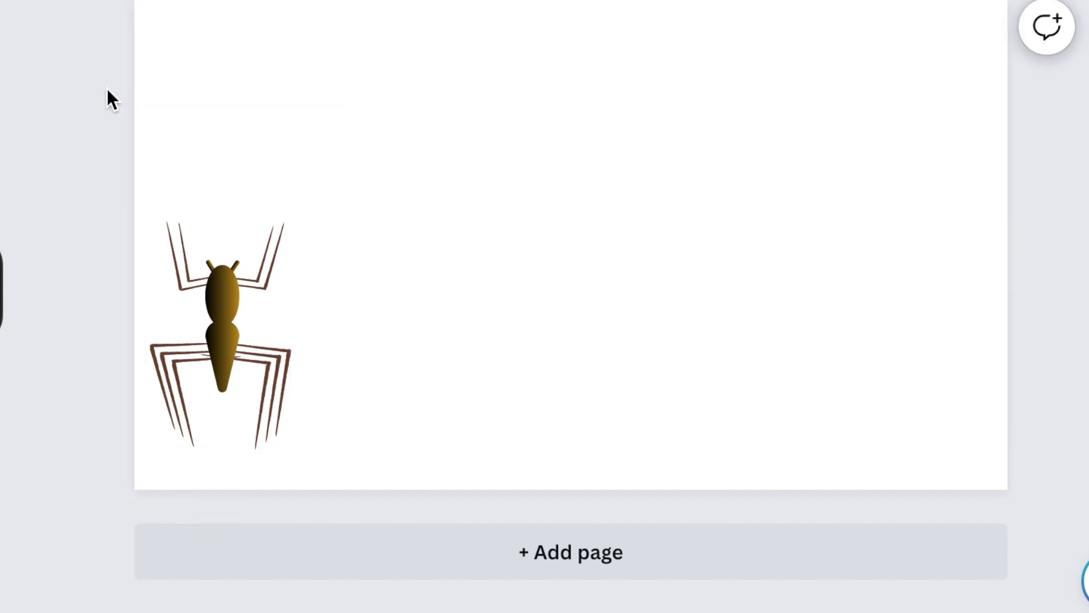
key("l")
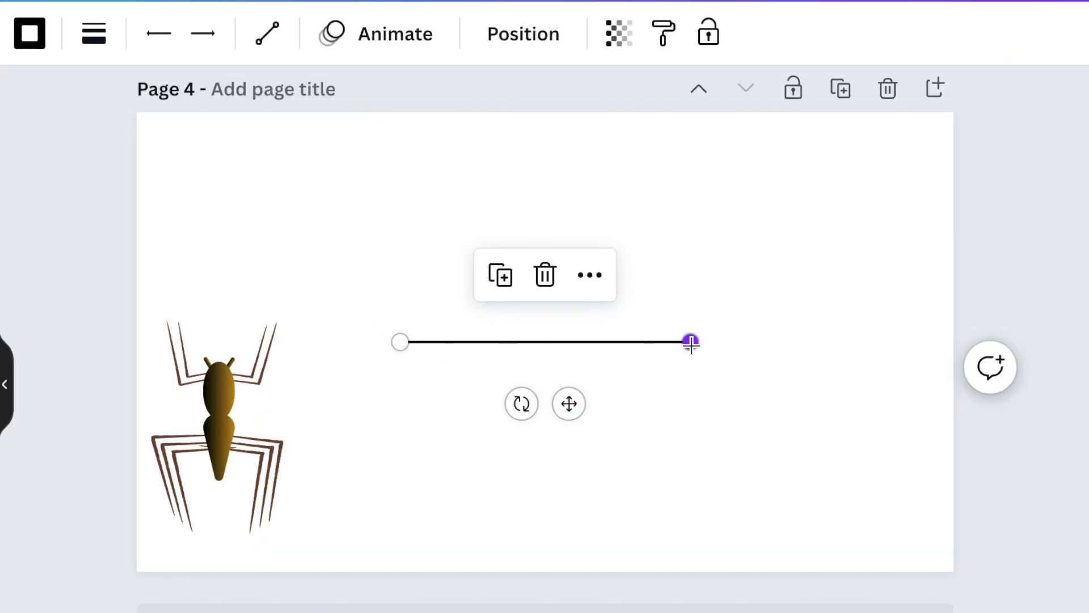
- Thicken and lengthen the black line, then shift it slightly left and down
left_click(91, 41)
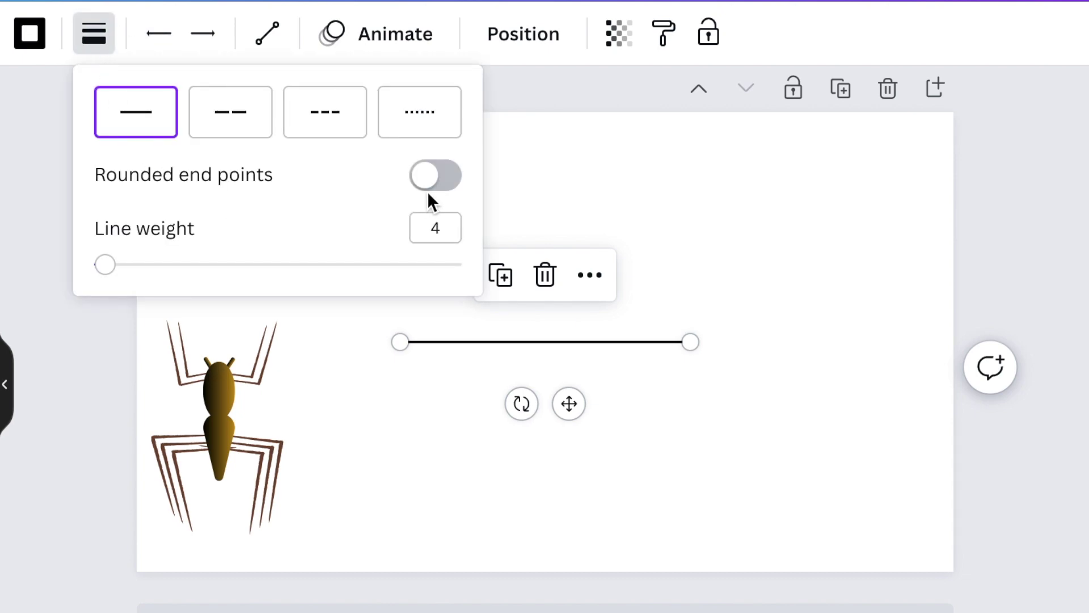
mouse_move(106, 265)
left_mouse_down()
mouse_move(155, 266)
mouse_move(142, 271)
left_mouse_up()
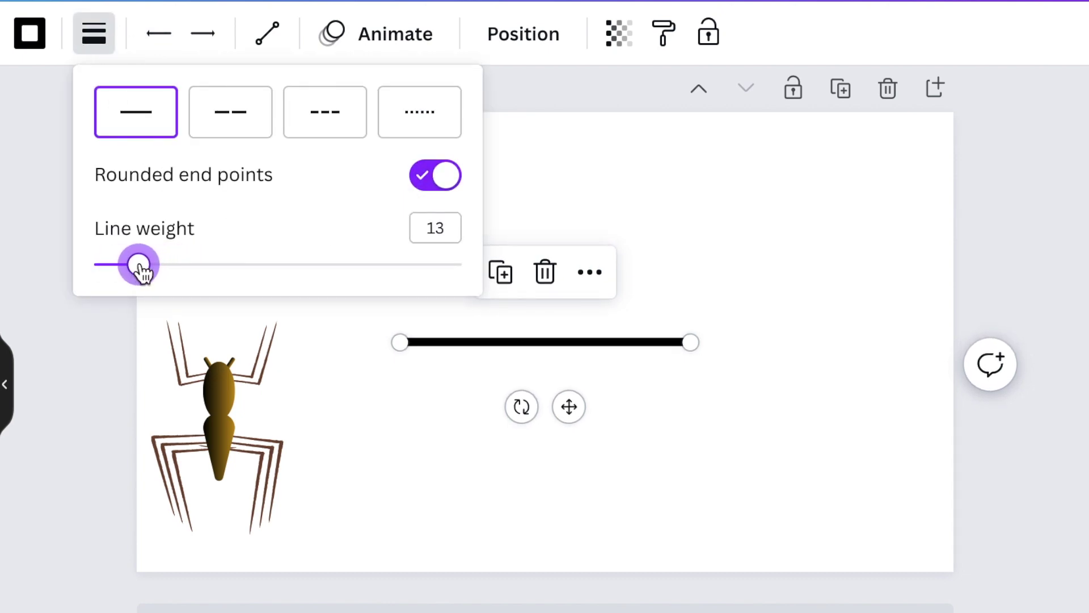
left_click_drag(691, 342, 831, 343)
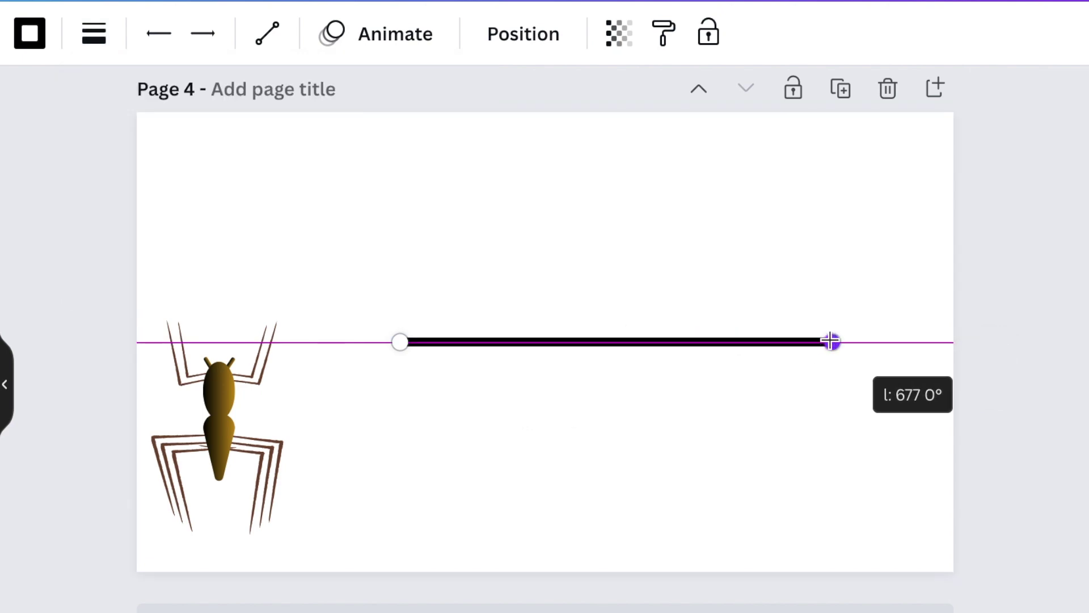
left_click_drag(639, 407, 583, 439)
left_click(94, 34)
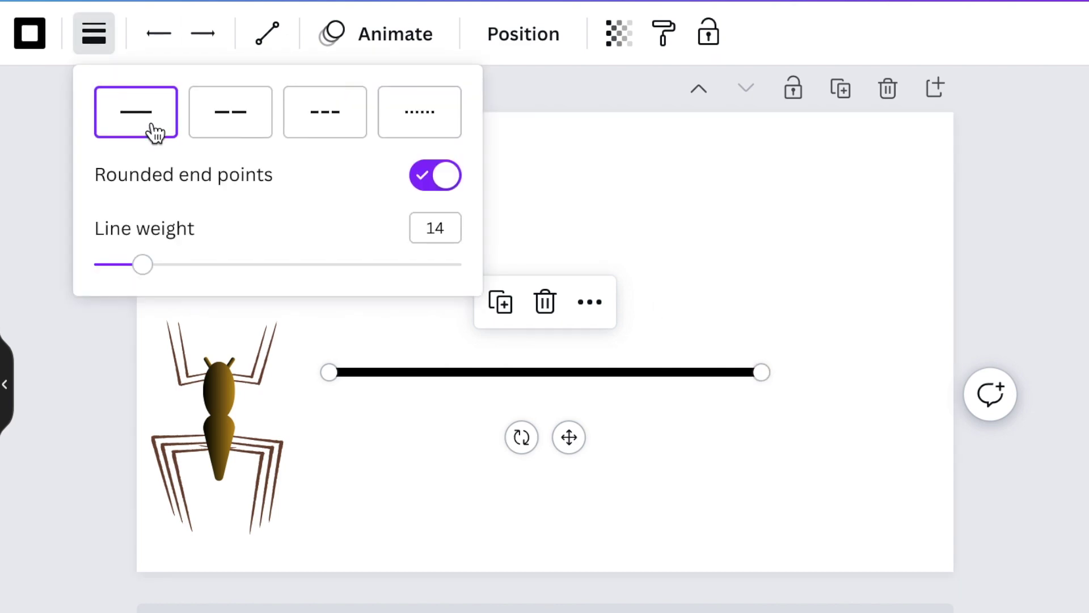
left_click_drag(143, 266, 135, 267)
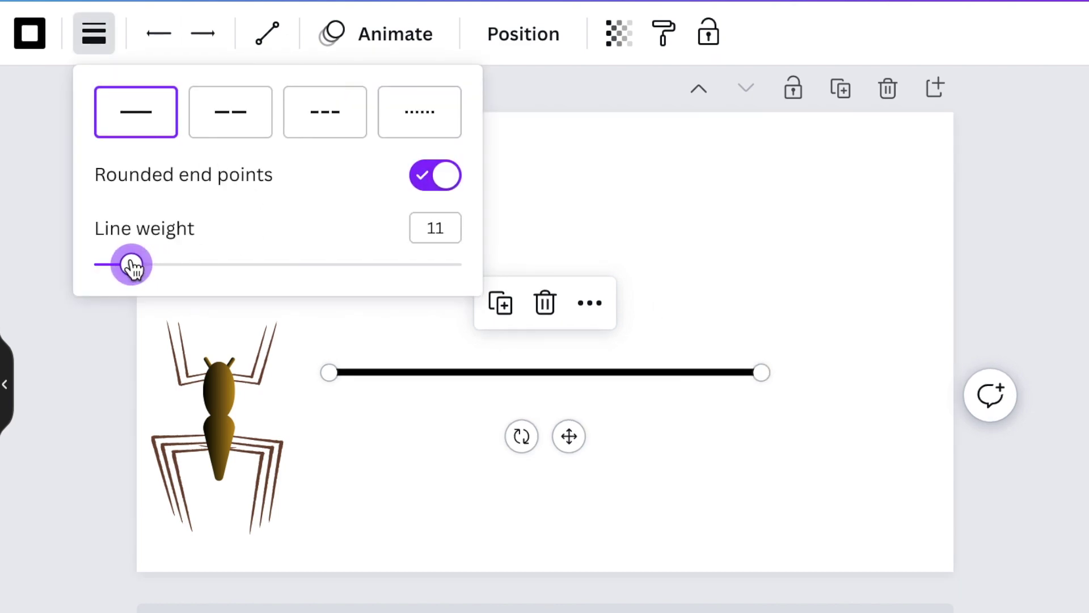
left_click(389, 498)
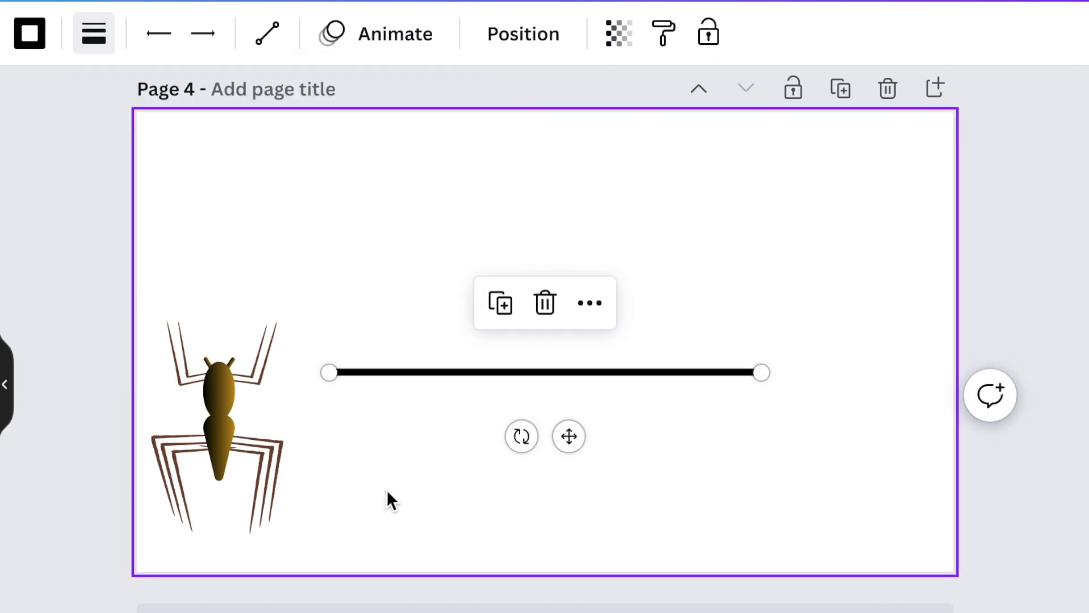
- Move the spider to the top-right corner and set the line weight to 9
left_click_drag(34, 281, 219, 487)
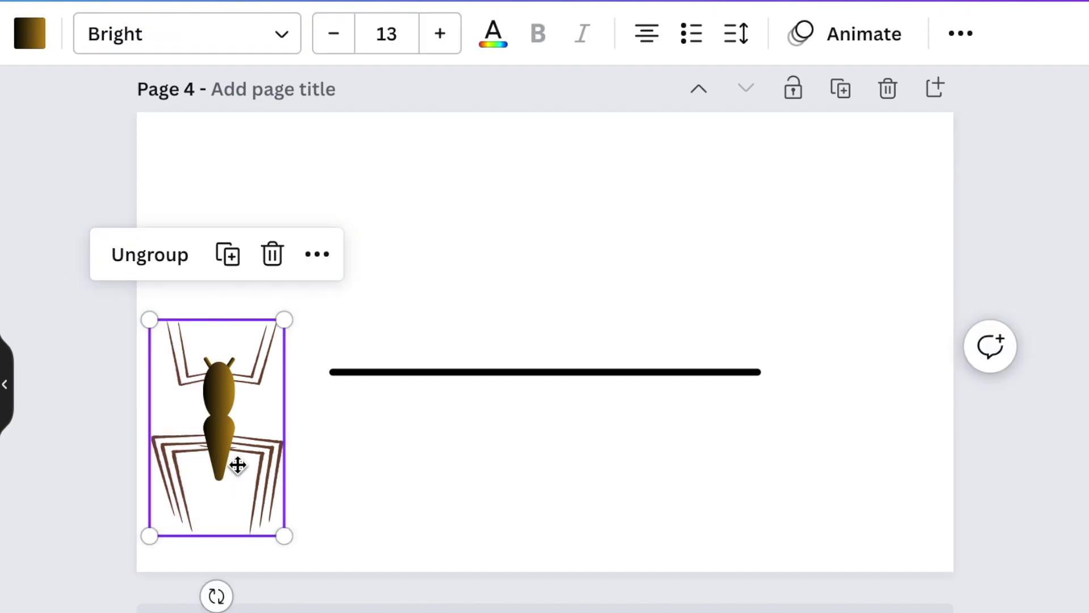
left_click_drag(238, 465, 908, 257)
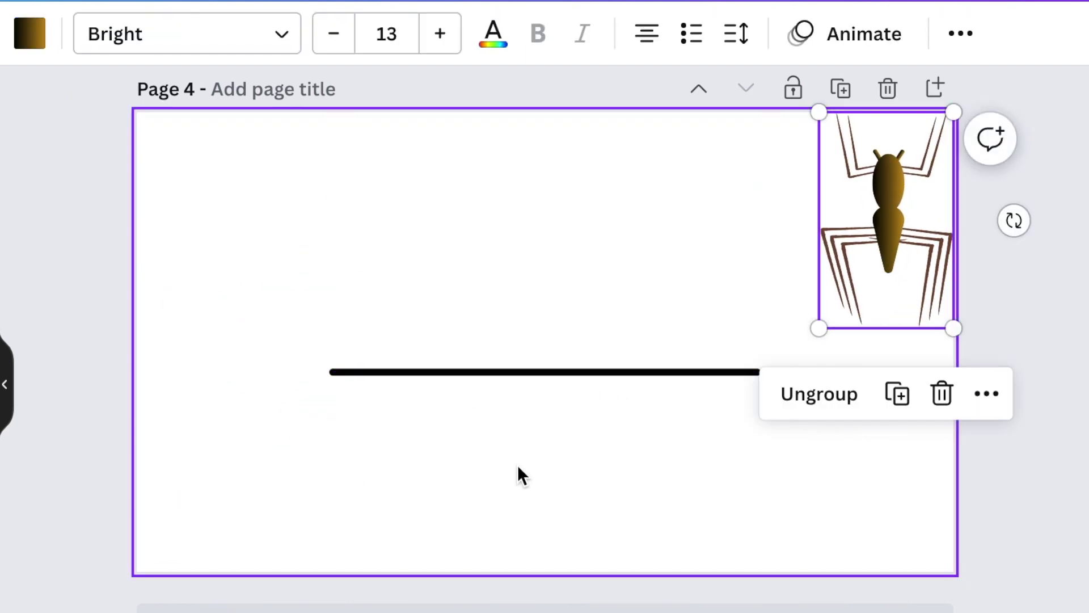
left_click(456, 374)
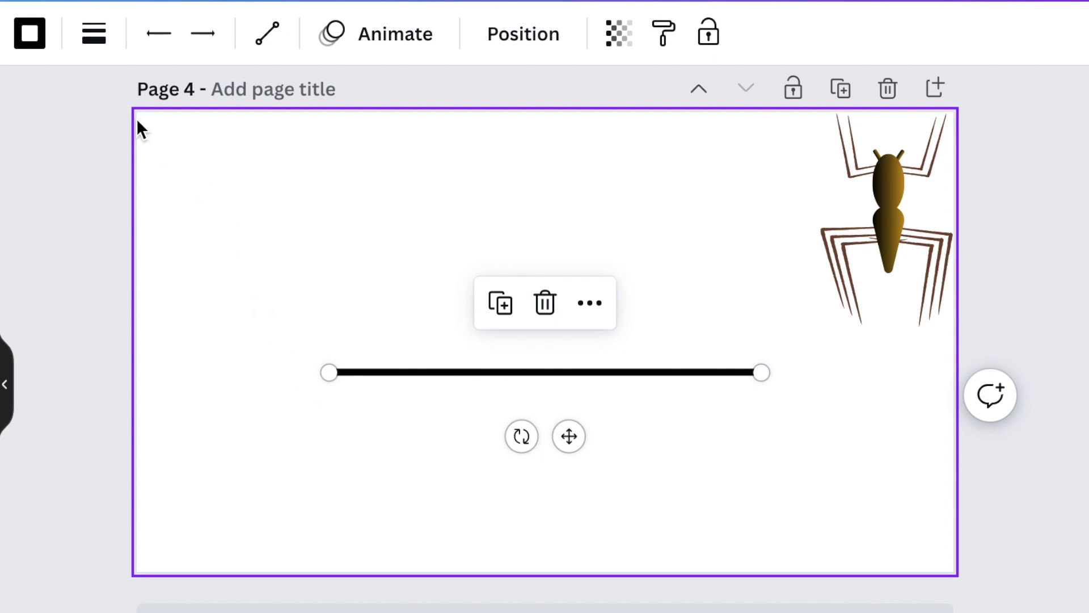
left_click(94, 36)
left_click_drag(130, 270, 126, 269)
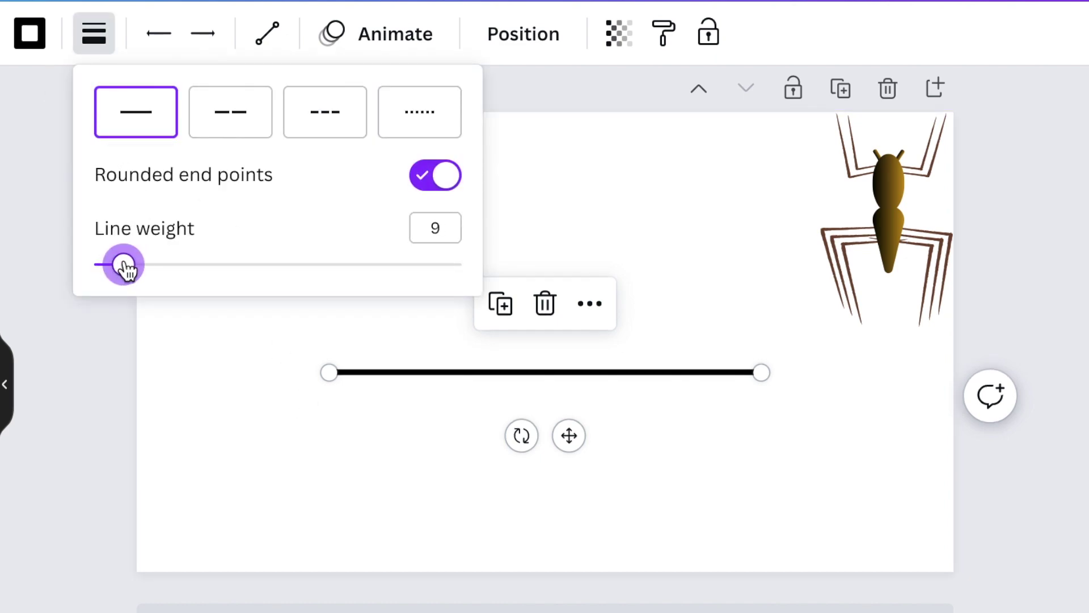
left_click(192, 437)
left_click(380, 374)
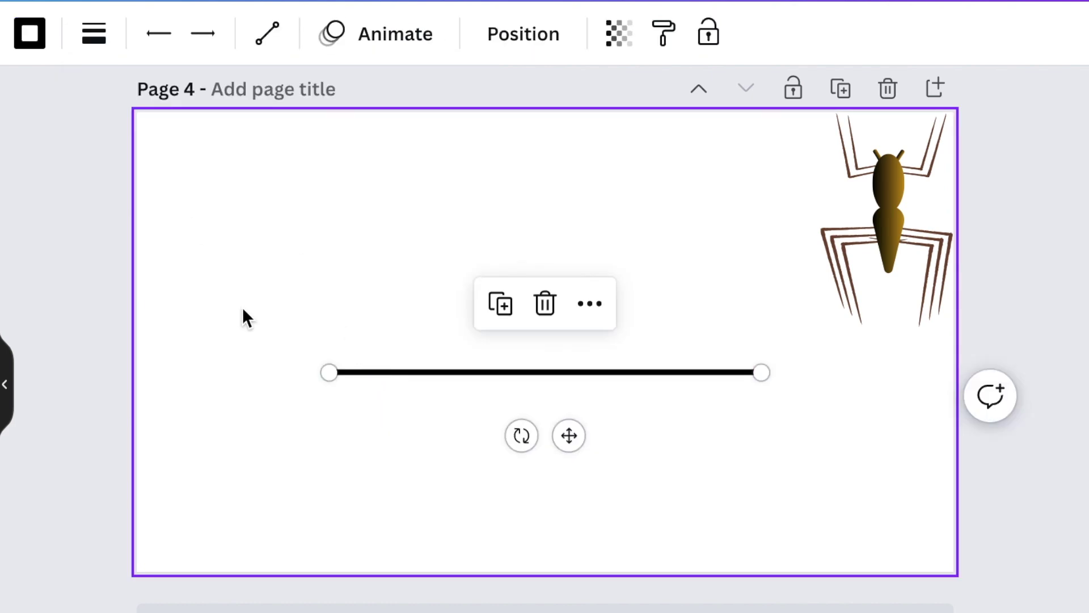
- Duplicate the black line into a vertical spoke centred on the base line
left_click(502, 305)
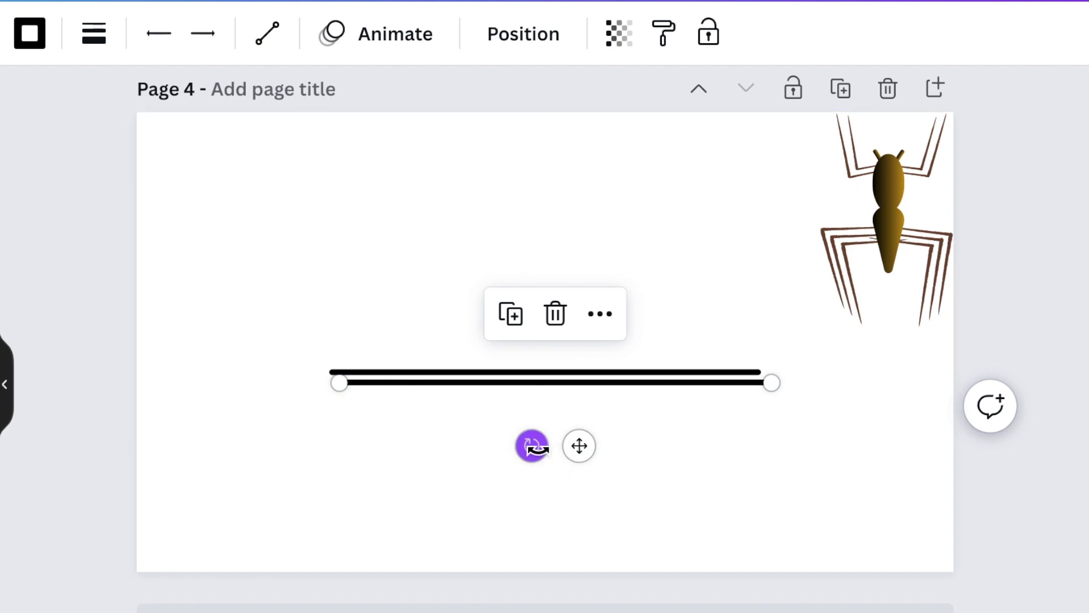
left_click_drag(771, 382, 477, 190)
left_click_drag(339, 380, 510, 371)
left_click_drag(479, 188, 494, 188)
left_click_drag(561, 247, 593, 251)
left_click_drag(524, 192, 686, 257)
- Add diagonal spokes meeting at the centre point and nudge the spider top-right
key("ctrl+d")
left_click(690, 503)
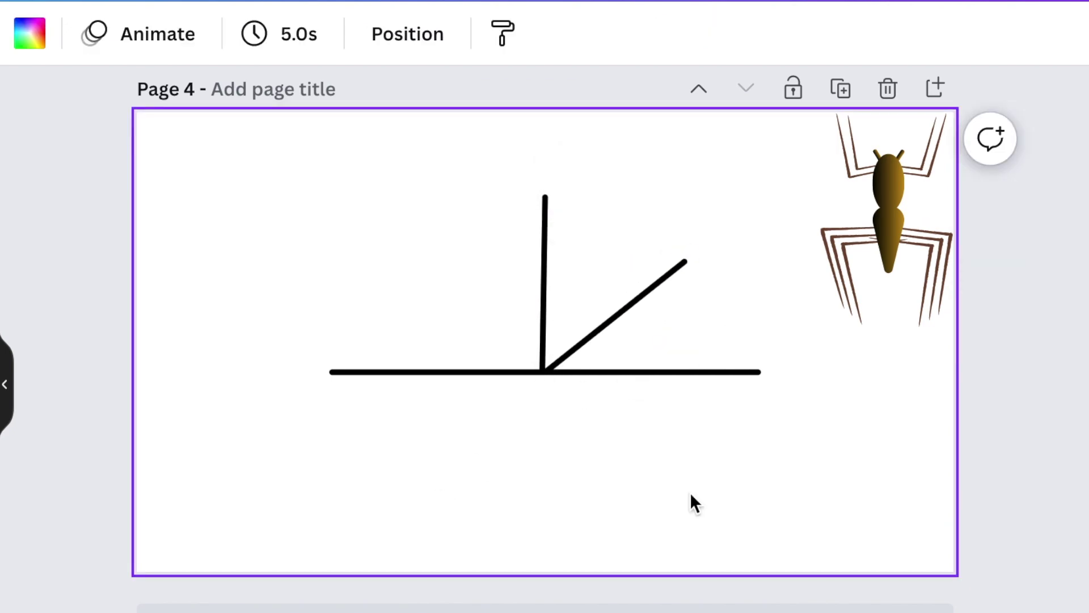
key("ctrl+d")
mouse_move(533, 343)
left_mouse_down()
mouse_move(503, 272)
mouse_move(488, 287)
mouse_move(593, 273)
mouse_move(501, 248)
left_mouse_up()
left_click_drag(409, 250, 400, 257)
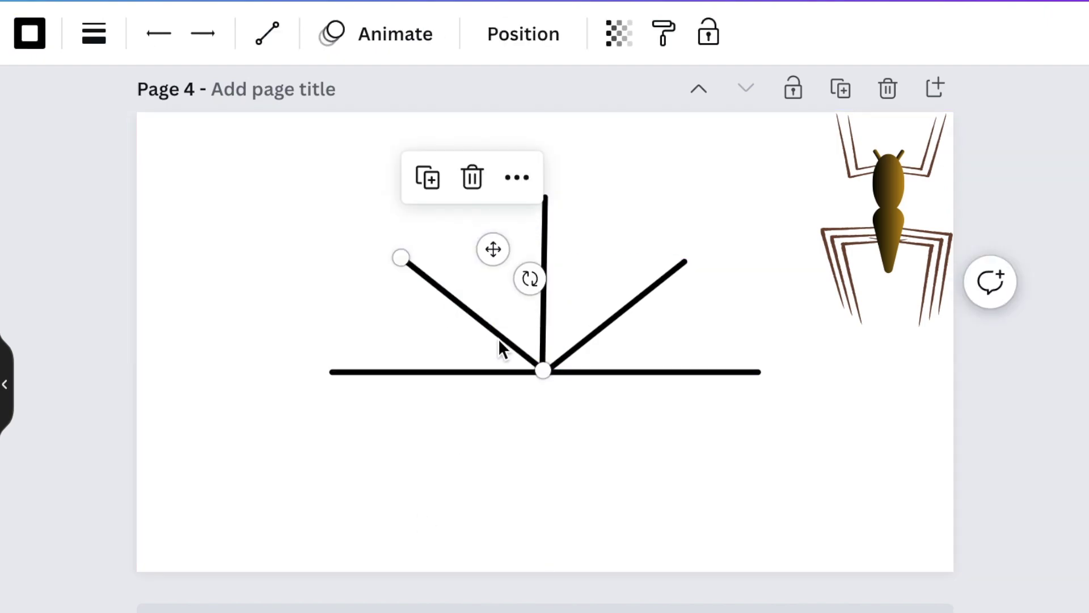
left_click(678, 494)
mouse_move(944, 206)
left_mouse_down()
mouse_move(588, 382)
mouse_move(883, 292)
left_mouse_up()
left_click(696, 498)
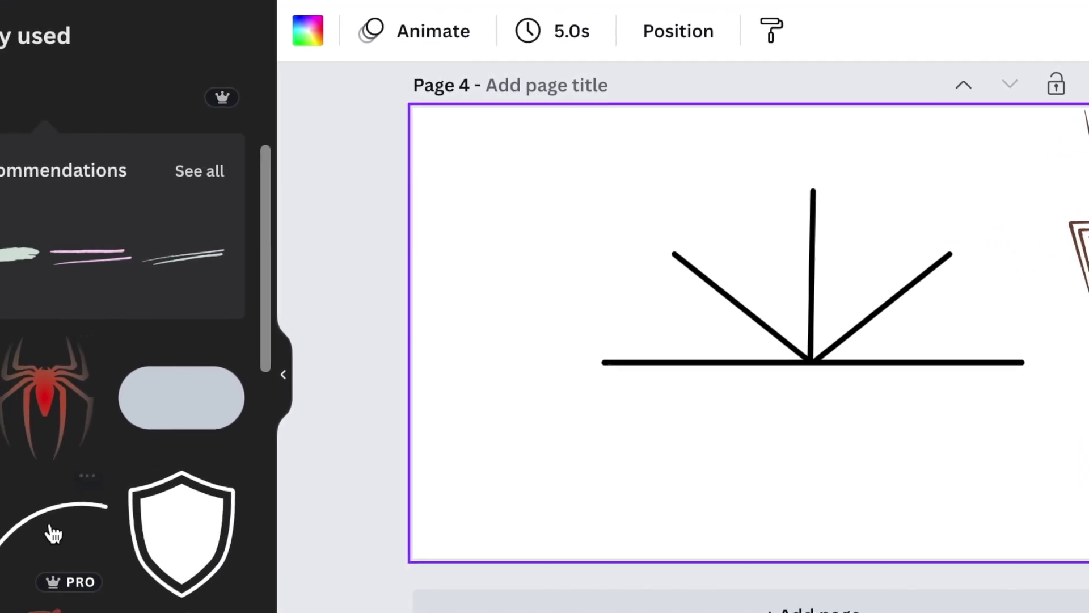
- Add an arc shape and fit it between the baseline and the left diagonal spoke
left_click(53, 534)
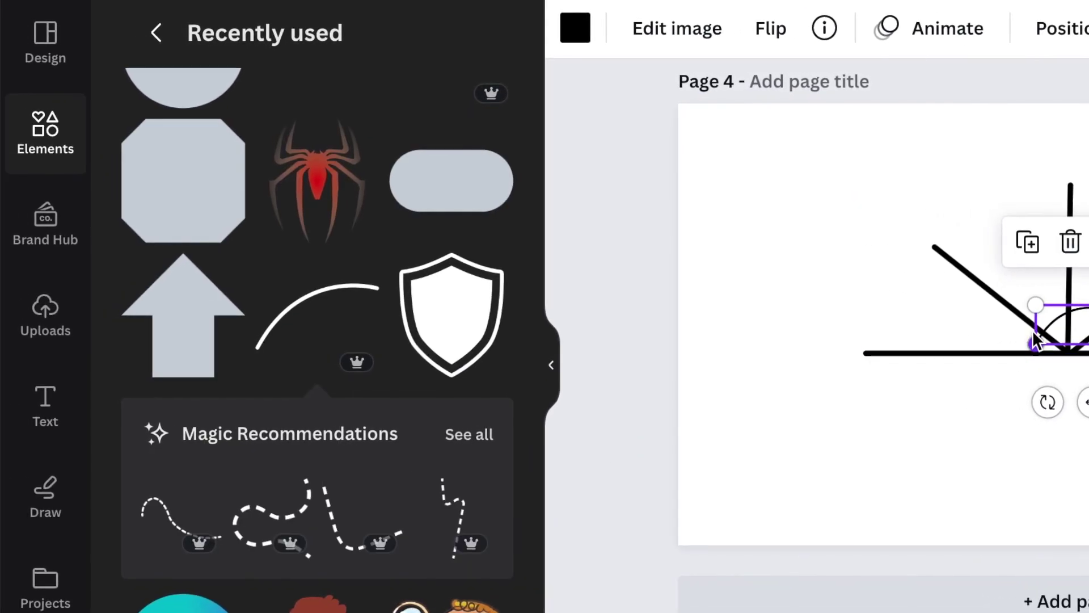
left_click_drag(1050, 404, 1077, 415)
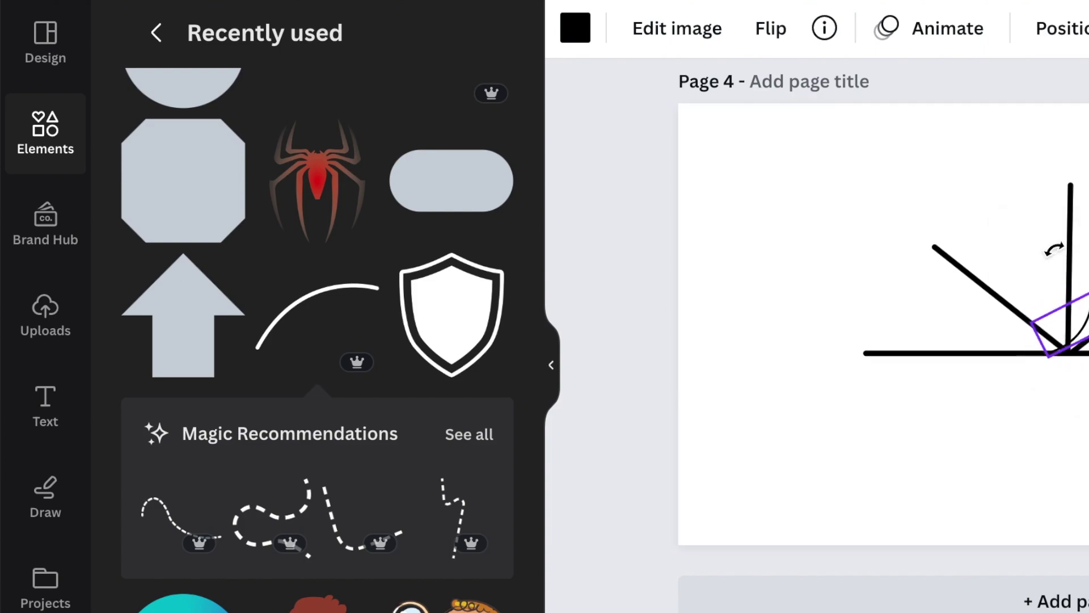
mouse_move(978, 348)
left_mouse_down()
mouse_move(643, 356)
mouse_move(648, 366)
left_mouse_up()
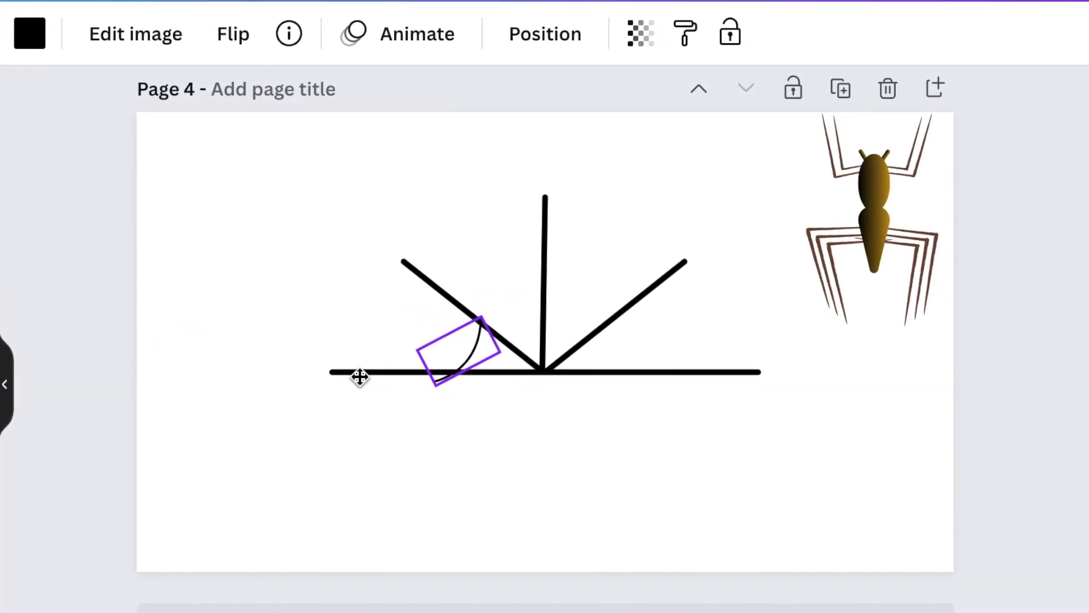
left_click_drag(359, 377, 361, 375)
left_click_drag(436, 384, 443, 375)
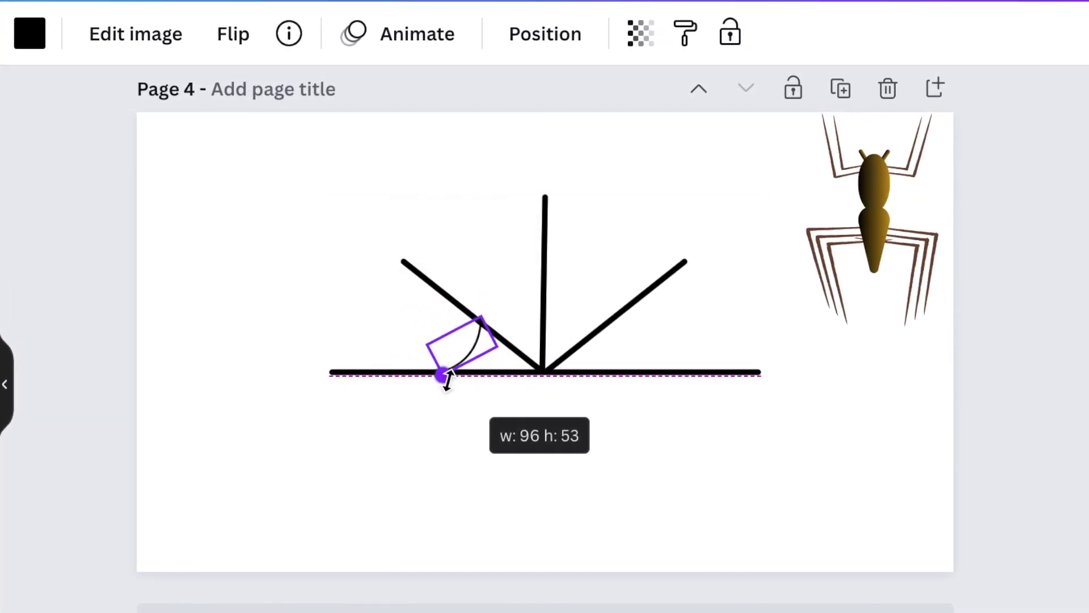
mouse_move(481, 317)
left_mouse_down()
mouse_move(474, 327)
mouse_move(479, 319)
left_mouse_up()
left_click(585, 475)
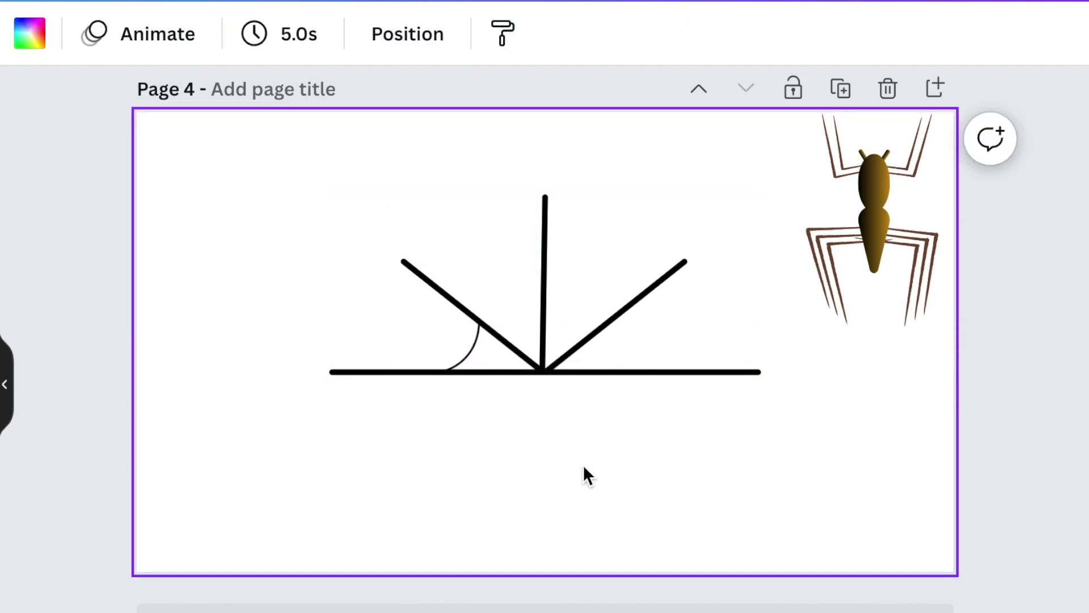
- Duplicate the arc and enlarge the copy to span the baseline and diagonal farther out
left_click(464, 352)
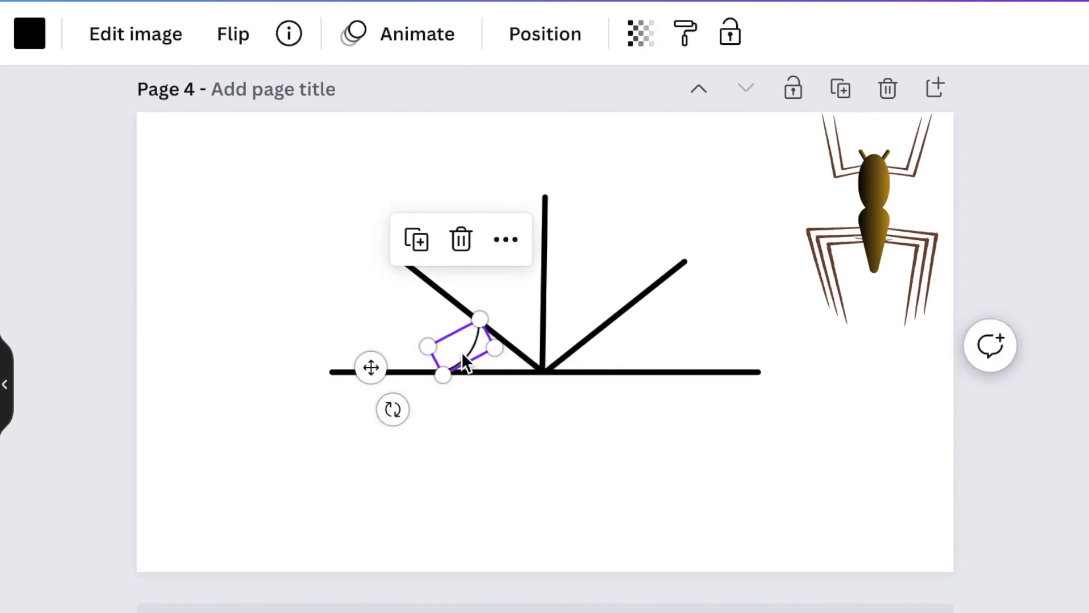
left_click(417, 242)
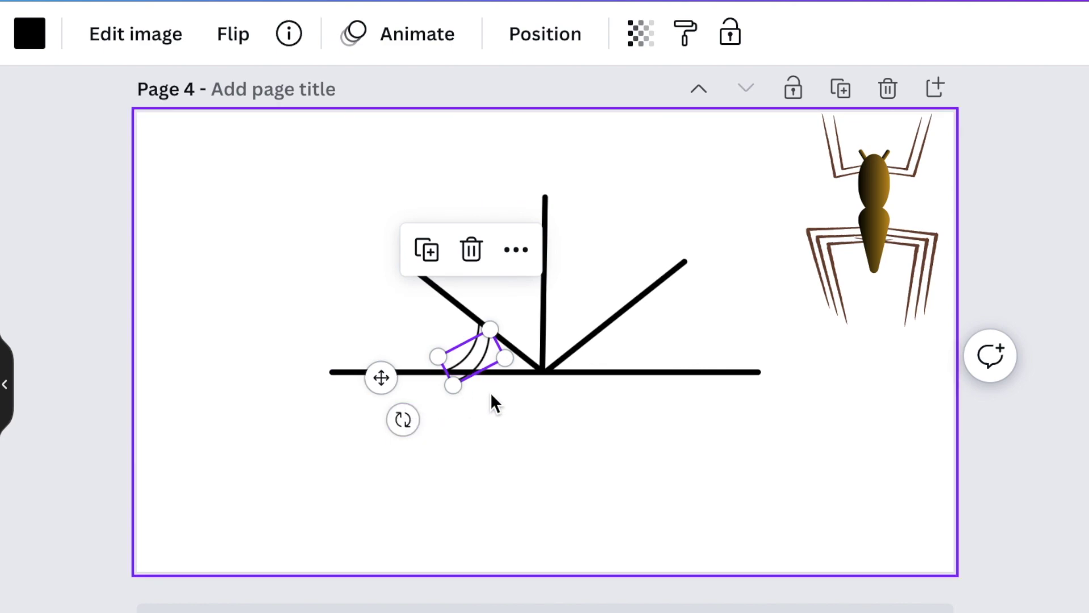
left_click_drag(381, 377, 363, 368)
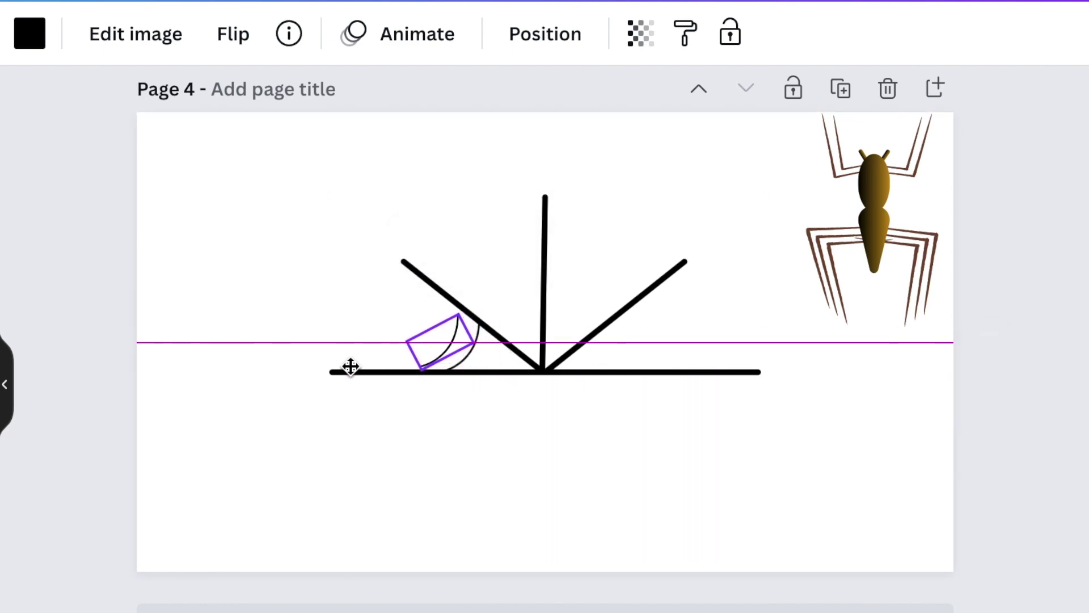
left_click_drag(339, 367, 339, 370)
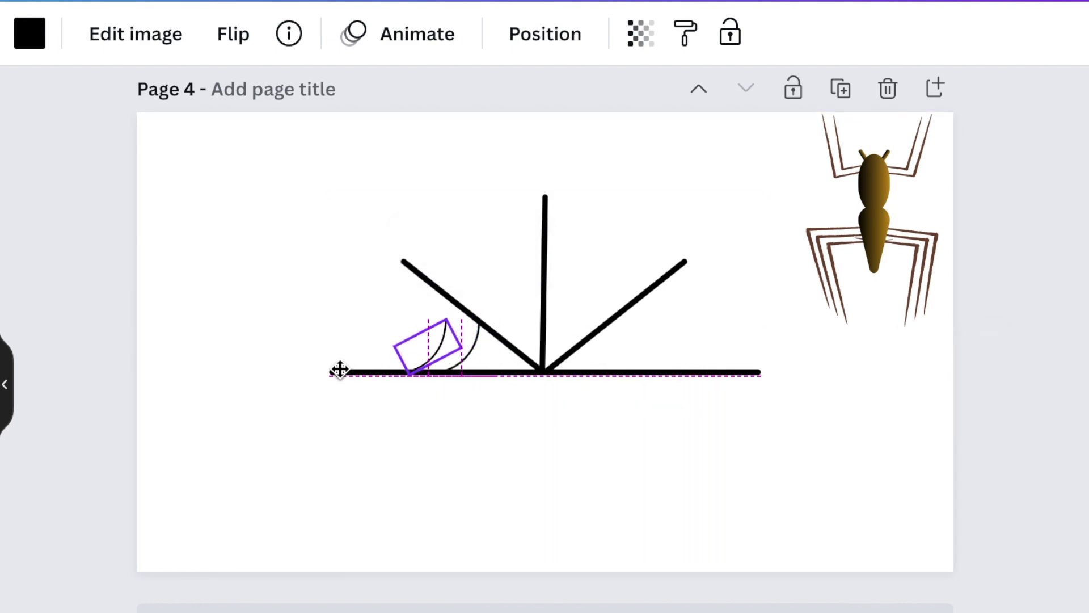
mouse_move(446, 316)
left_mouse_down()
mouse_move(455, 294)
mouse_move(421, 275)
left_mouse_up()
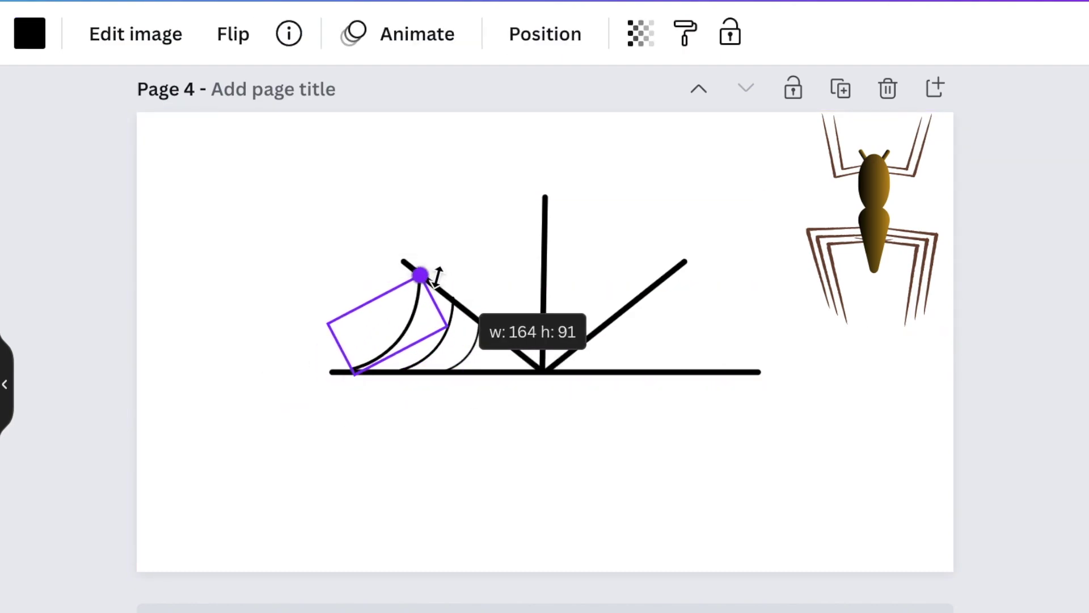
left_click(401, 329)
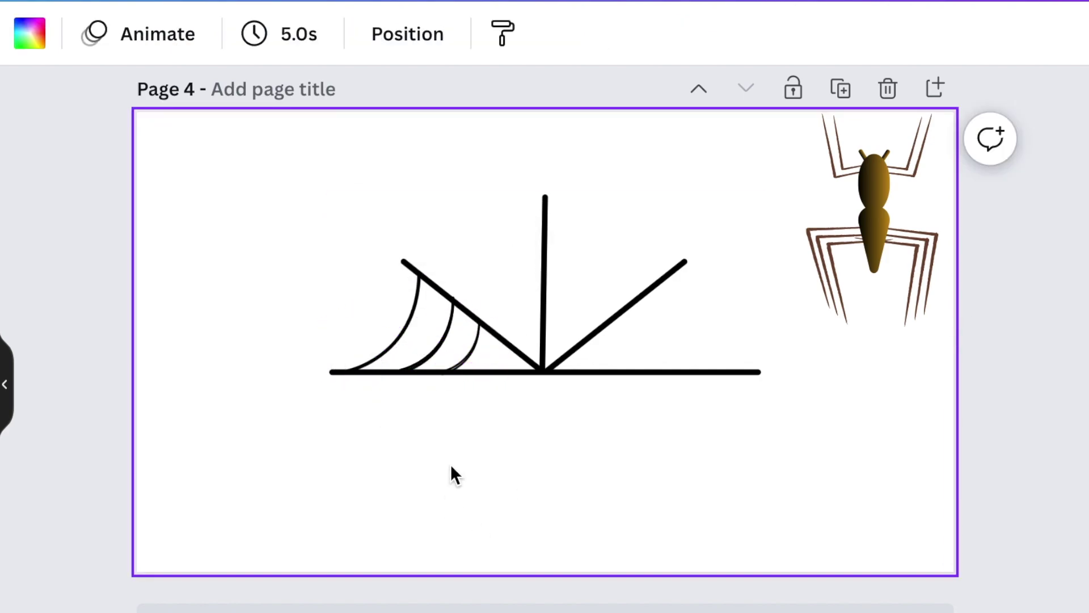
- Turn an arc copy around to bridge the diagonal and the vertical spoke
left_click(379, 349)
left_click_drag(292, 395, 485, 160)
left_click_drag(353, 226, 364, 226)
left_click_drag(521, 196, 545, 183)
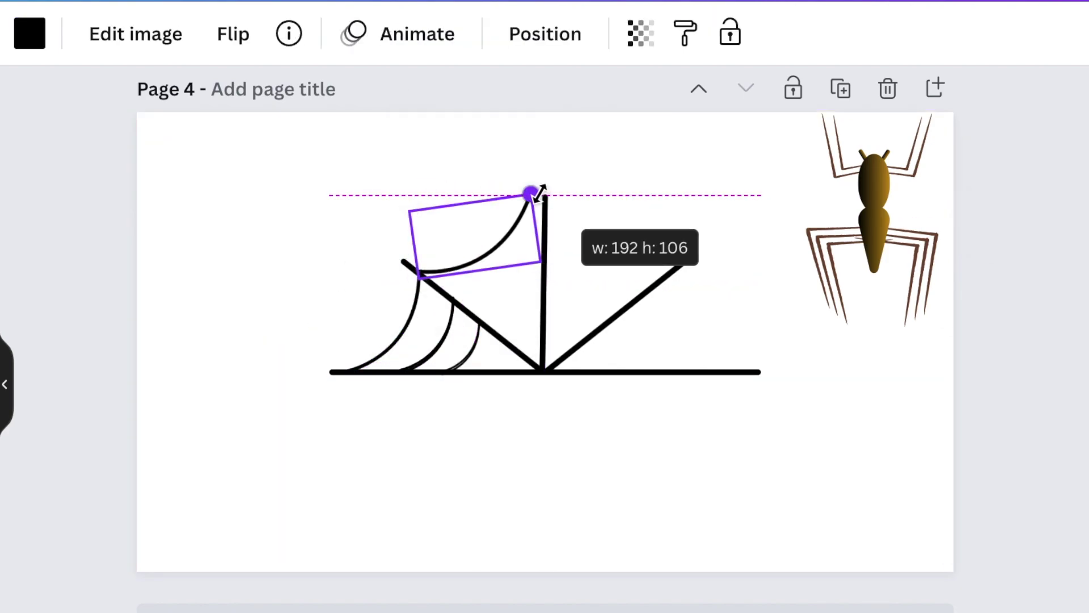
- Duplicate and rotate arcs to fill the upper-right and lower-right gaps between spokes
left_click(476, 230)
left_click(438, 120)
left_click_drag(718, 158, 601, 304)
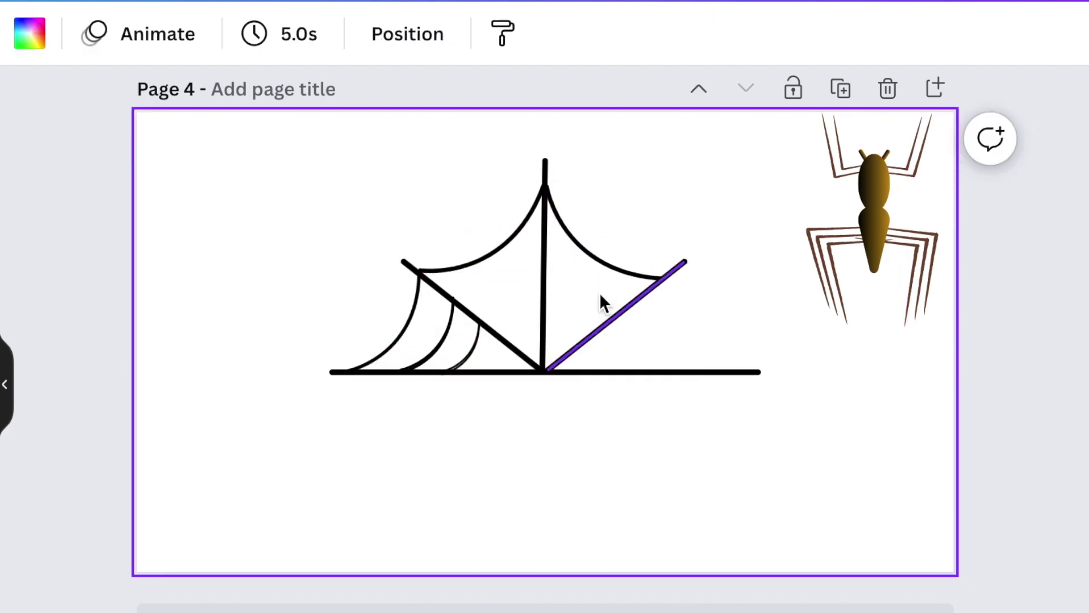
left_click(600, 304)
left_click(677, 167)
mouse_move(819, 306)
left_mouse_down()
mouse_move(841, 319)
mouse_move(907, 445)
left_mouse_up()
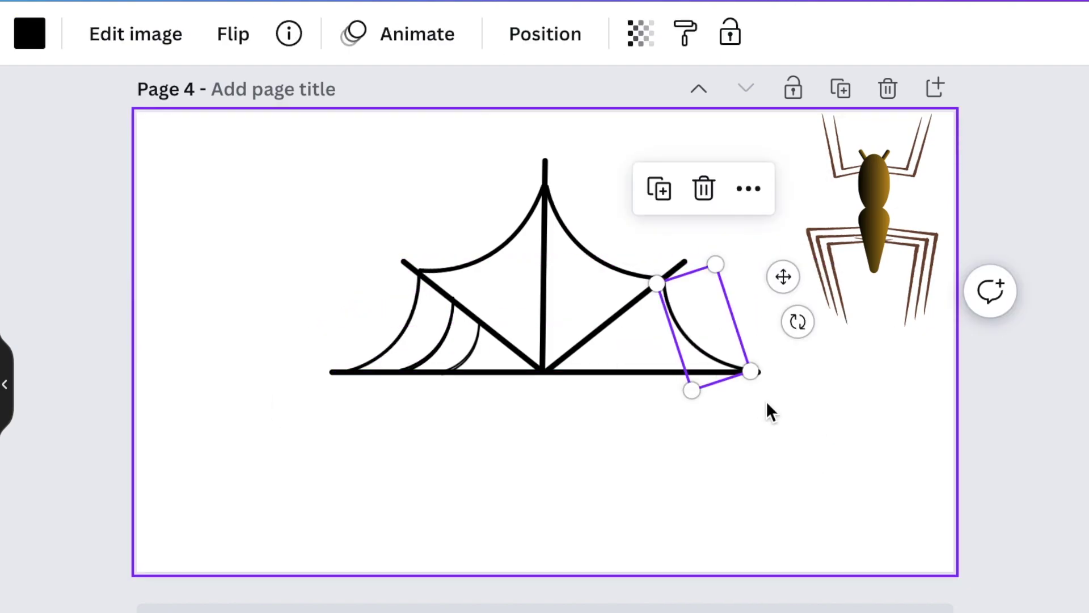
left_click(389, 227)
mouse_move(681, 290)
left_mouse_down()
mouse_move(673, 299)
mouse_move(761, 340)
left_mouse_up()
left_click(768, 504)
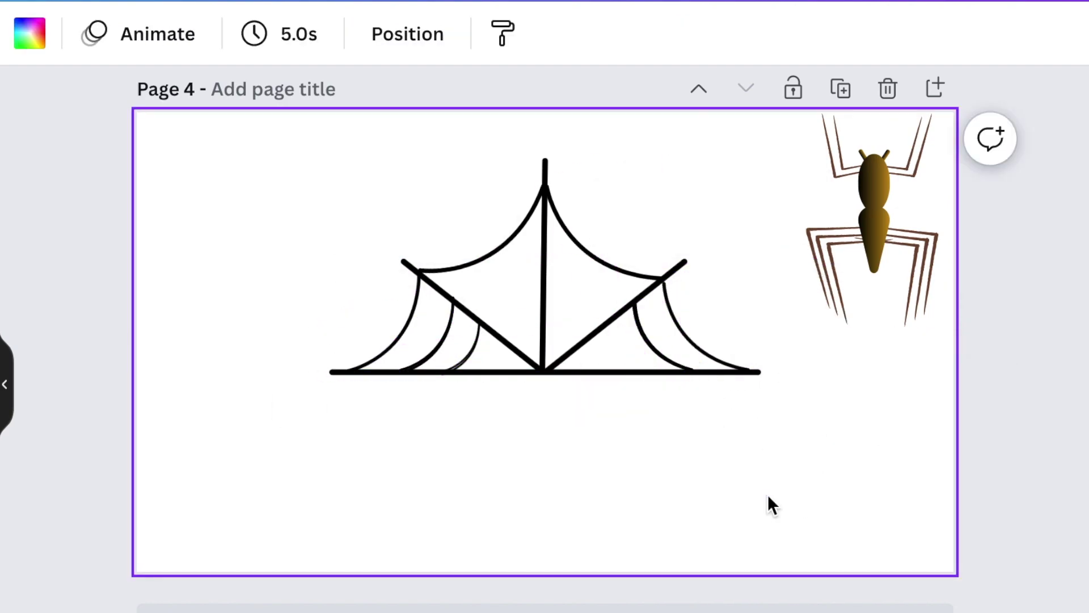
- Resize and rotate a right-side arc into the inner ring above the right diagonal
left_click(467, 353)
left_click(759, 483)
left_click(626, 349)
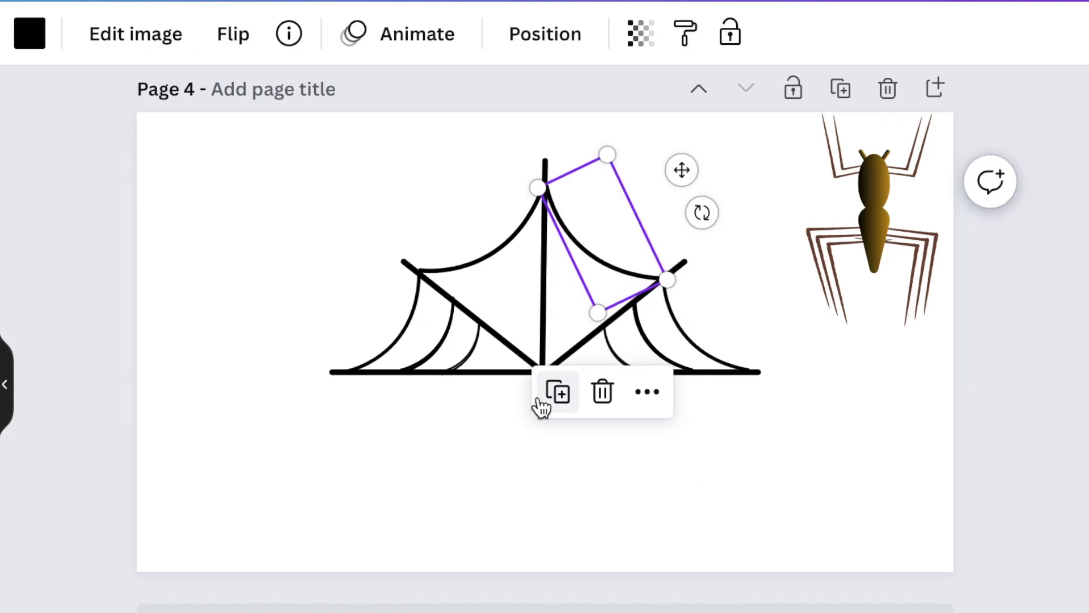
left_click_drag(661, 287, 638, 304)
left_click_drag(679, 253, 384, 282)
key("Escape")
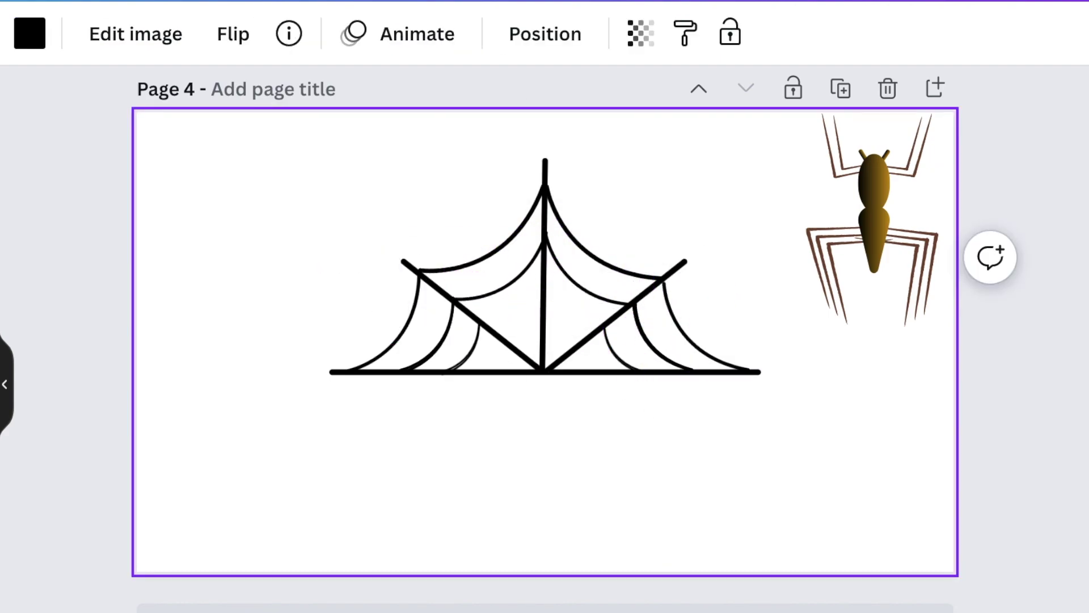
mouse_move(575, 280)
left_mouse_down()
mouse_move(633, 238)
mouse_move(639, 272)
mouse_move(629, 246)
left_mouse_up()
- Rotate the inner-ring arcs to about -169° and -180° to finish the web
left_click(562, 312)
left_click(596, 310)
mouse_move(647, 286)
left_mouse_down()
mouse_move(567, 219)
mouse_move(608, 284)
left_mouse_up()
left_click(543, 381)
left_click(510, 308)
left_click_drag(496, 384, 597, 272)
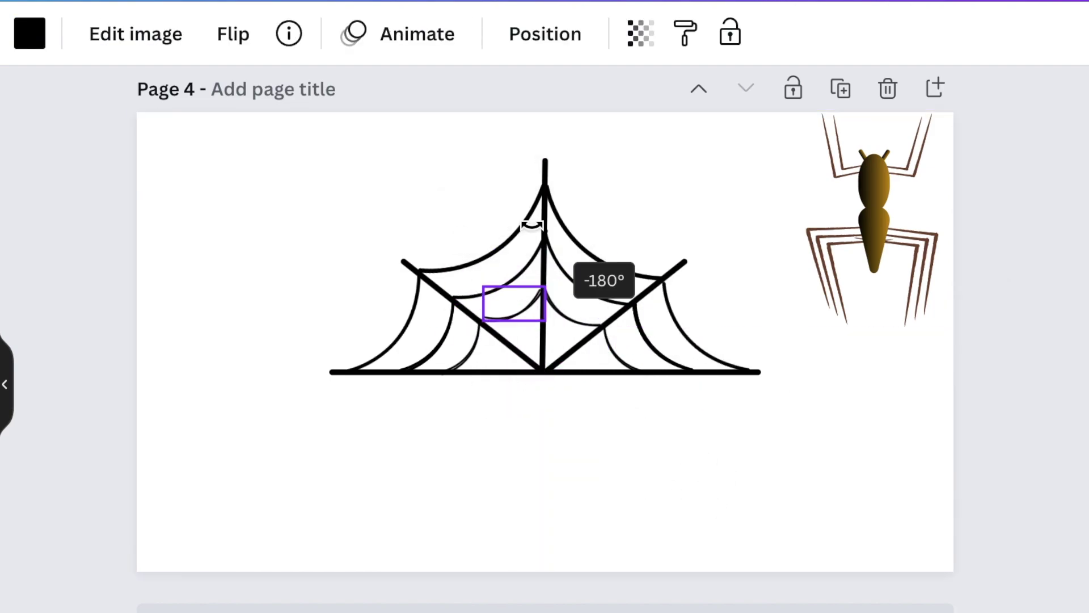
left_click(660, 521)
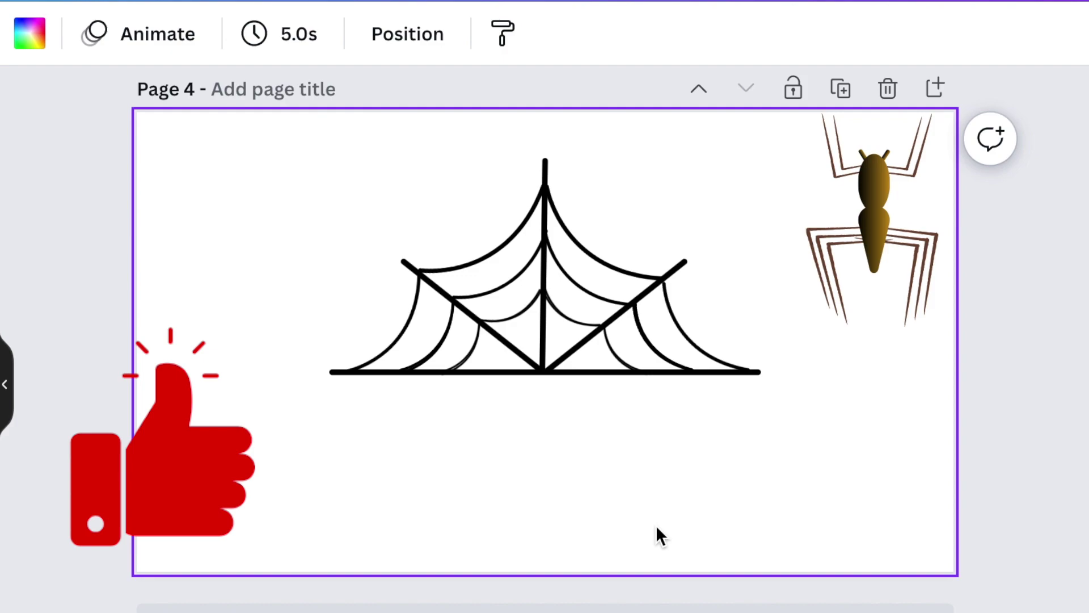
- Marquee-select the web pieces and group them
left_click_drag(157, 230, 816, 480)
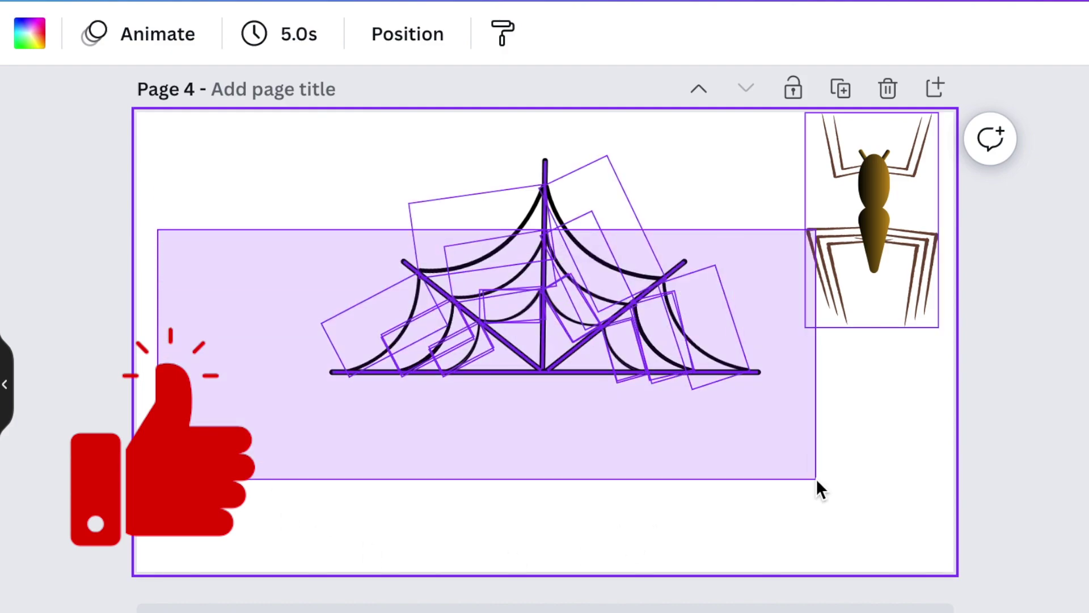
left_click(241, 371)
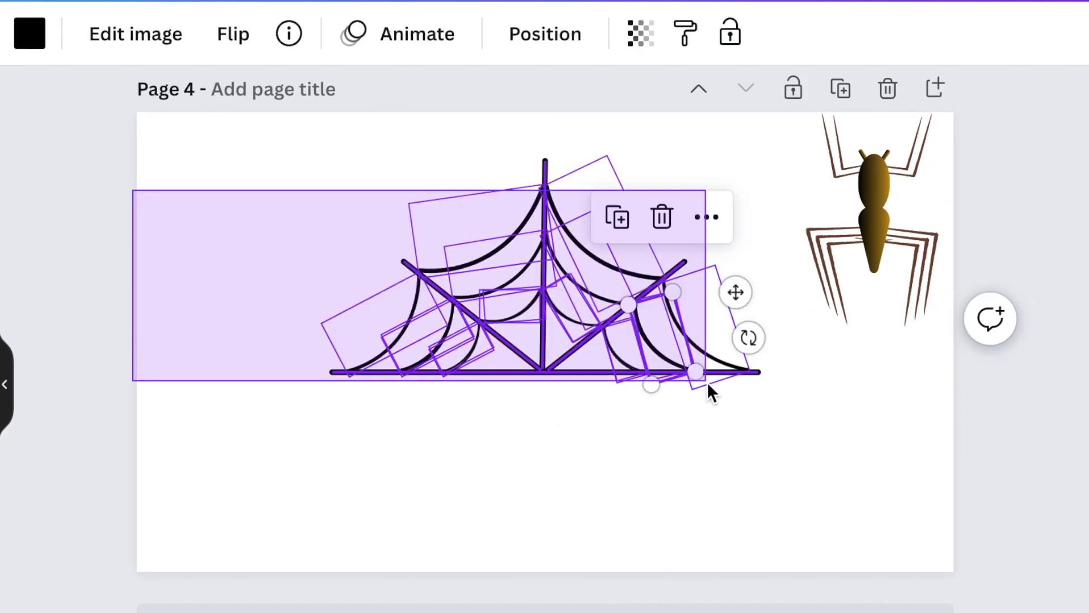
left_click_drag(356, 201, 753, 439)
left_click(474, 458)
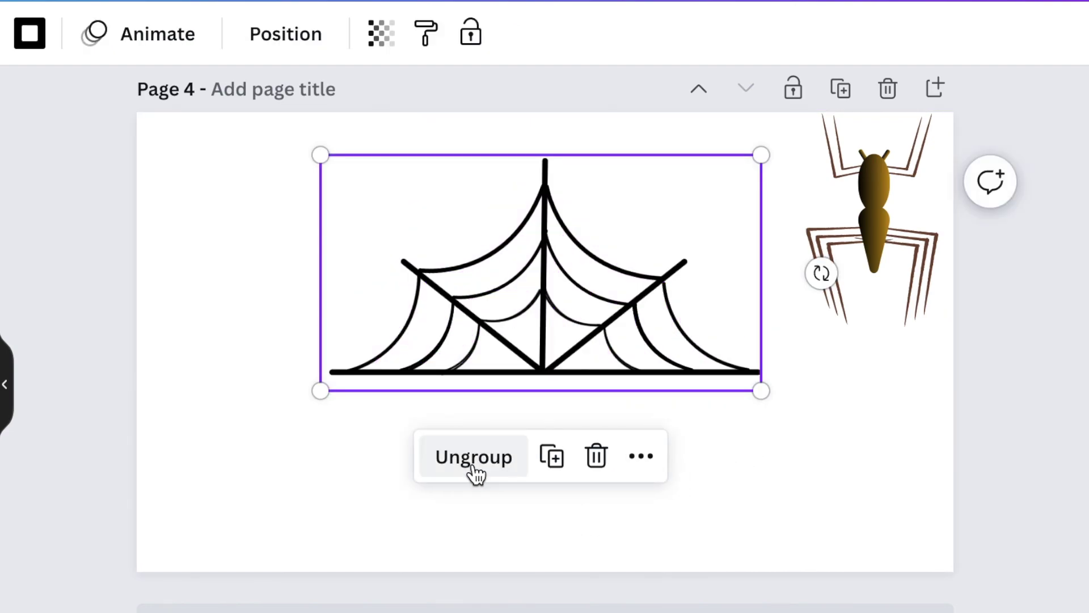
left_click(238, 447)
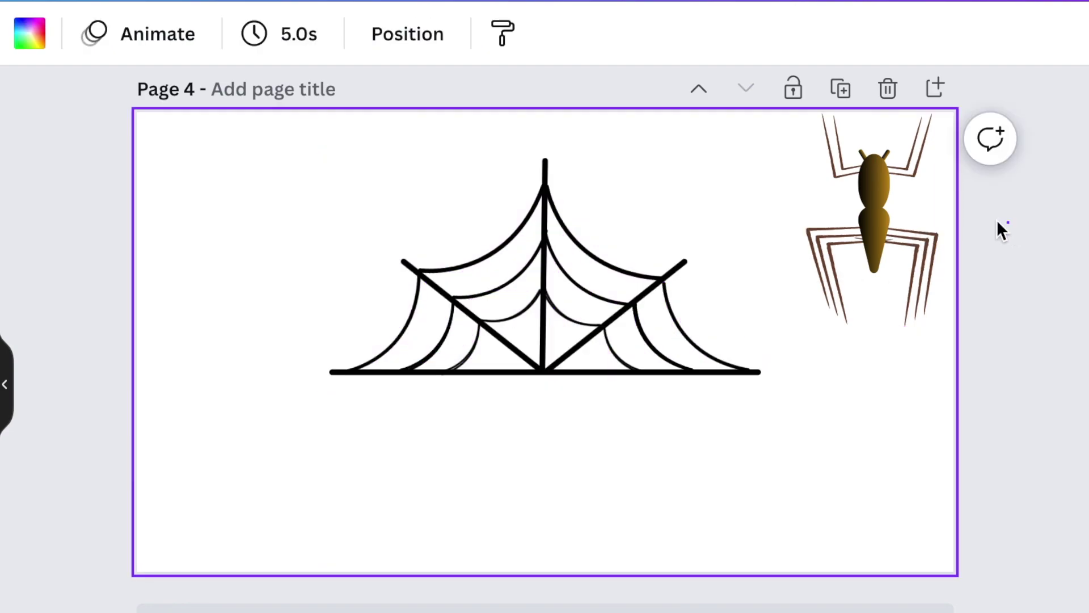
- Move the spider onto the centre of the web
left_click_drag(821, 269, 822, 269)
left_click_drag(898, 209, 574, 327)
left_click(770, 504)
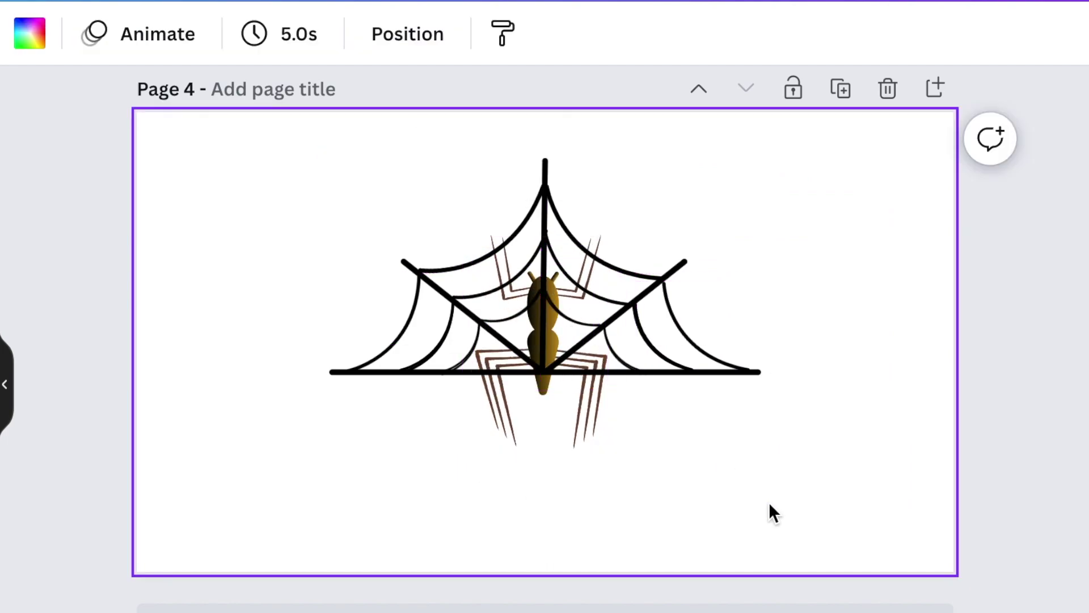
- Add 'COMPU' text below the web's left side and duplicate it for 'WEB'
key("t")
left_click_drag(491, 463, 151, 397)
key("BackSpace")
type("COMPU")
mouse_move(394, 448)
left_mouse_down()
mouse_move(430, 420)
mouse_move(680, 418)
left_mouse_up()
key("ctrl+d")
type("WEB")
left_click(784, 472)
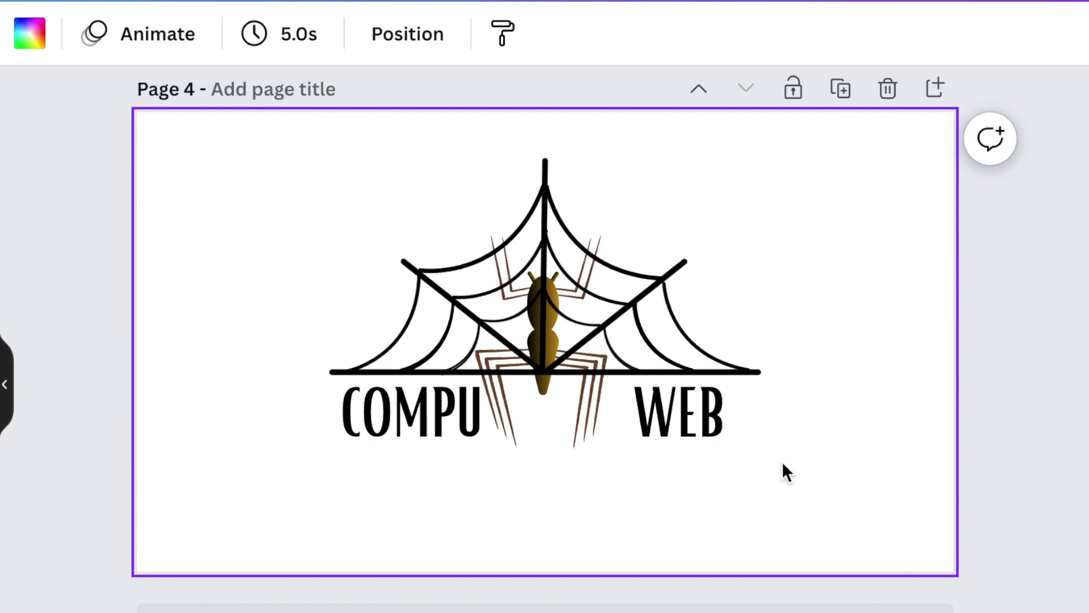
- Nudge COMPU left and WEB right so they flank the spider
left_click_drag(426, 418, 417, 418)
left_click_drag(687, 400, 692, 401)
left_click(826, 476)
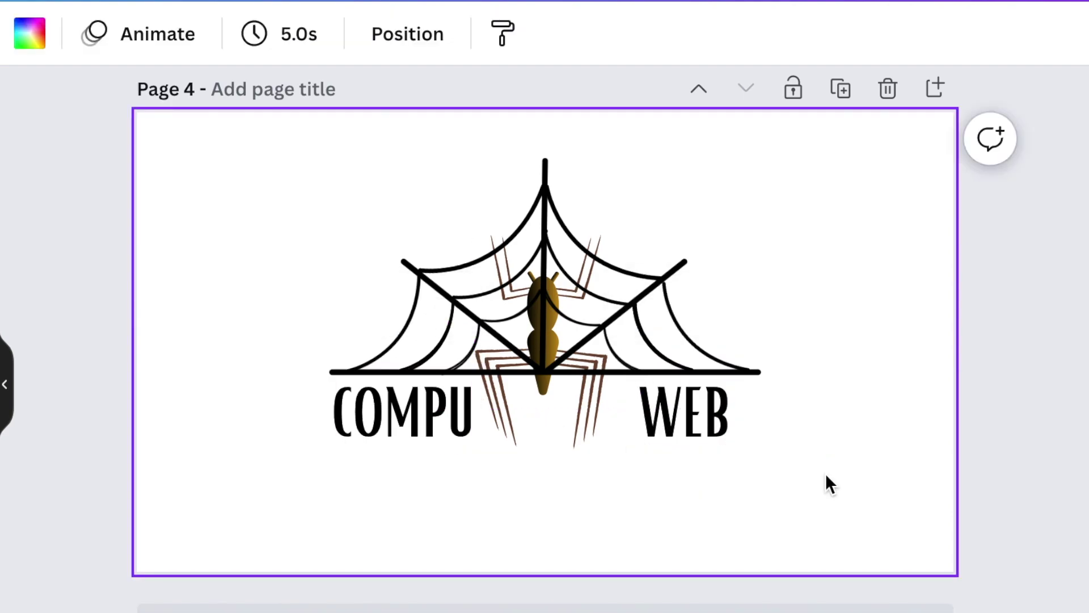
left_click(571, 437)
left_click(960, 35)
left_click(902, 501)
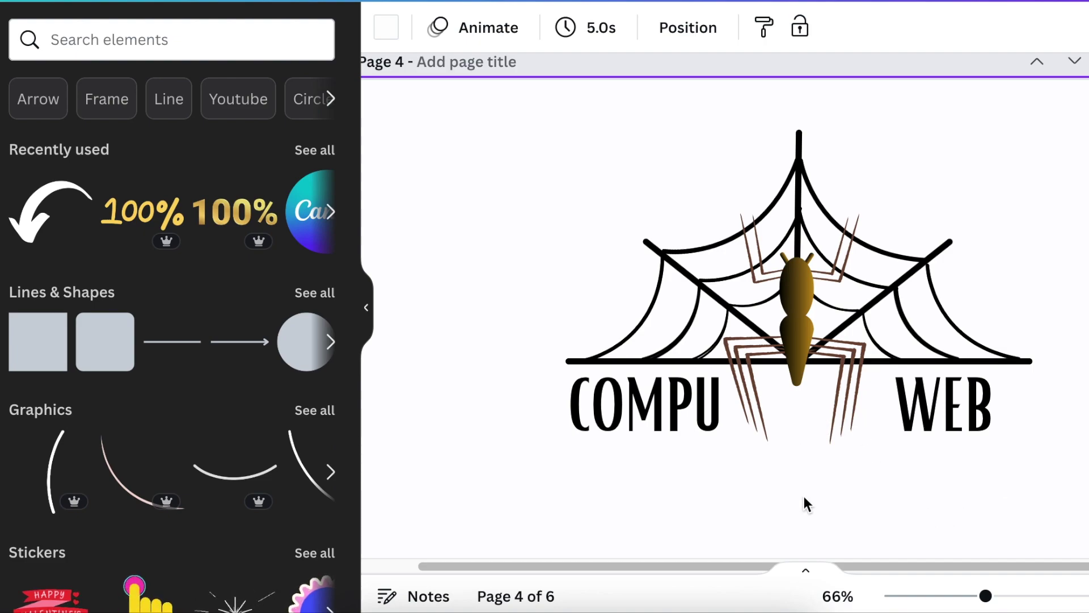
- Create a custom animation moving the spider up over the web and back down
left_click(807, 425)
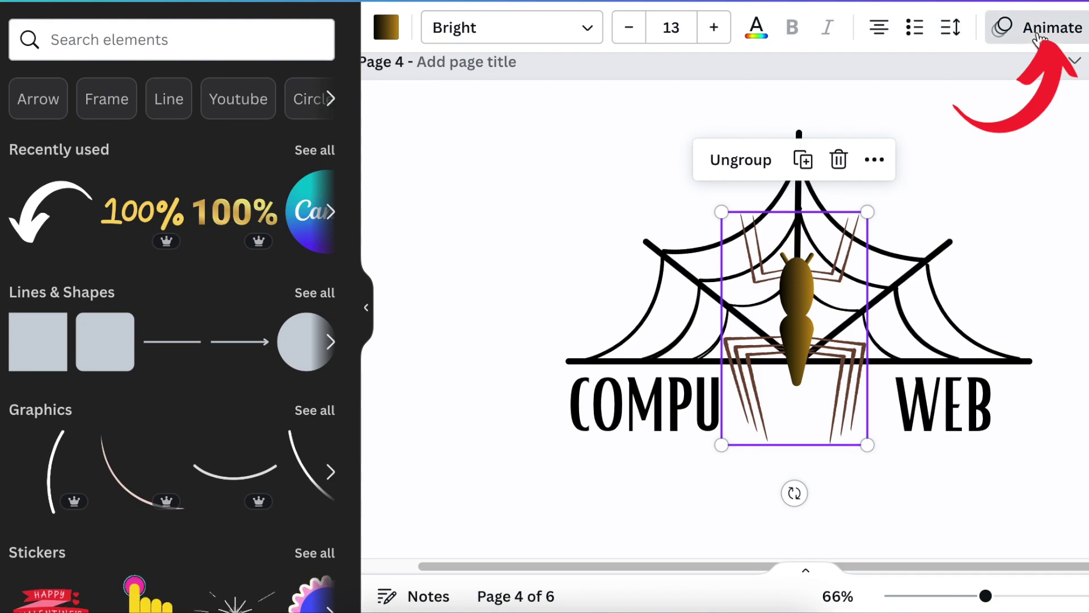
left_click(1040, 39)
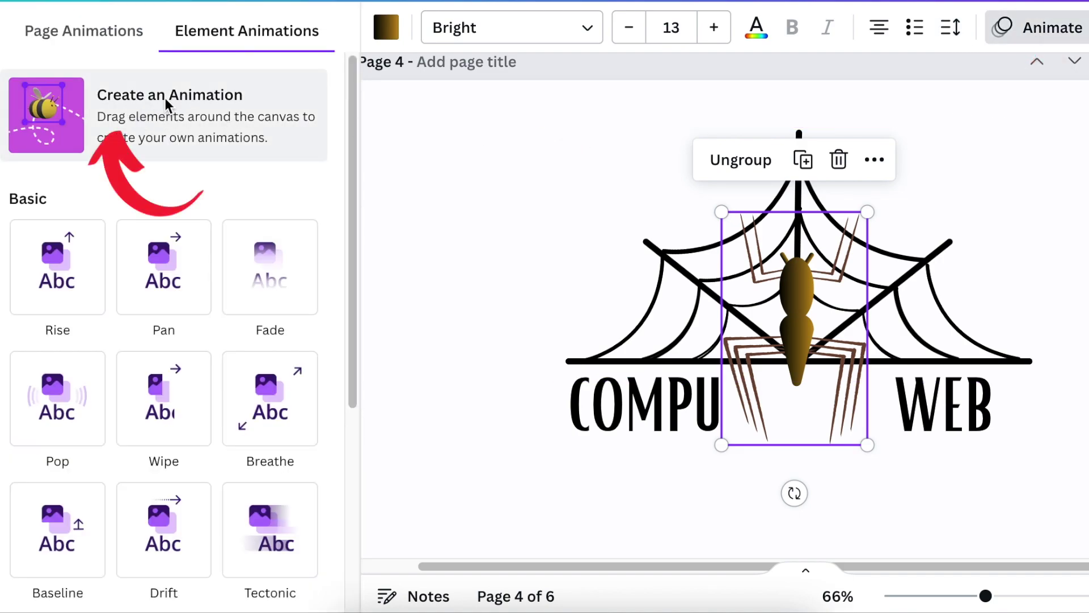
left_click(168, 104)
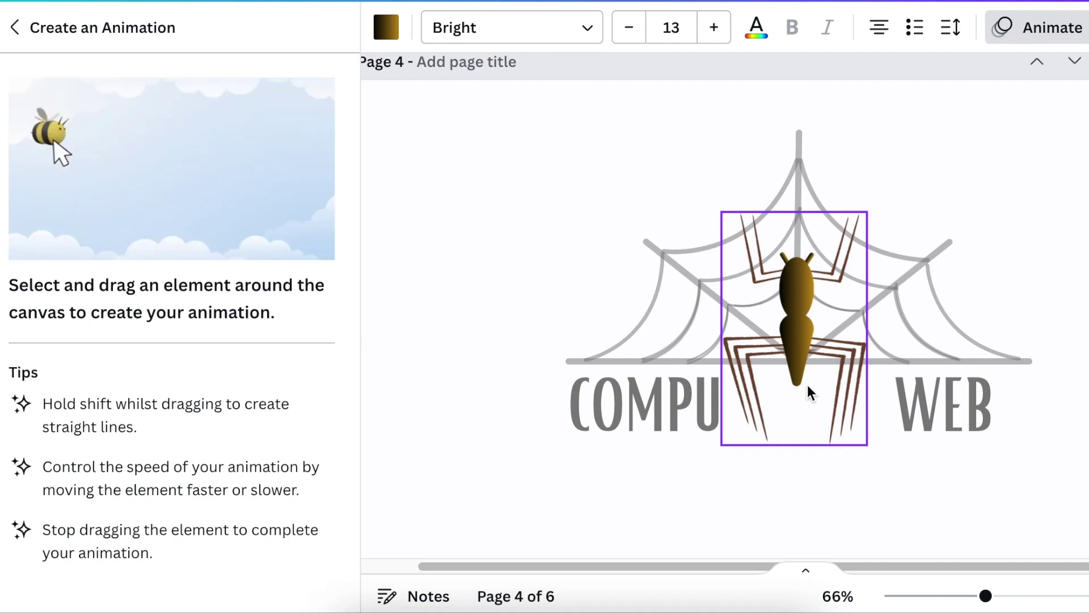
left_click_drag(808, 385, 857, 270)
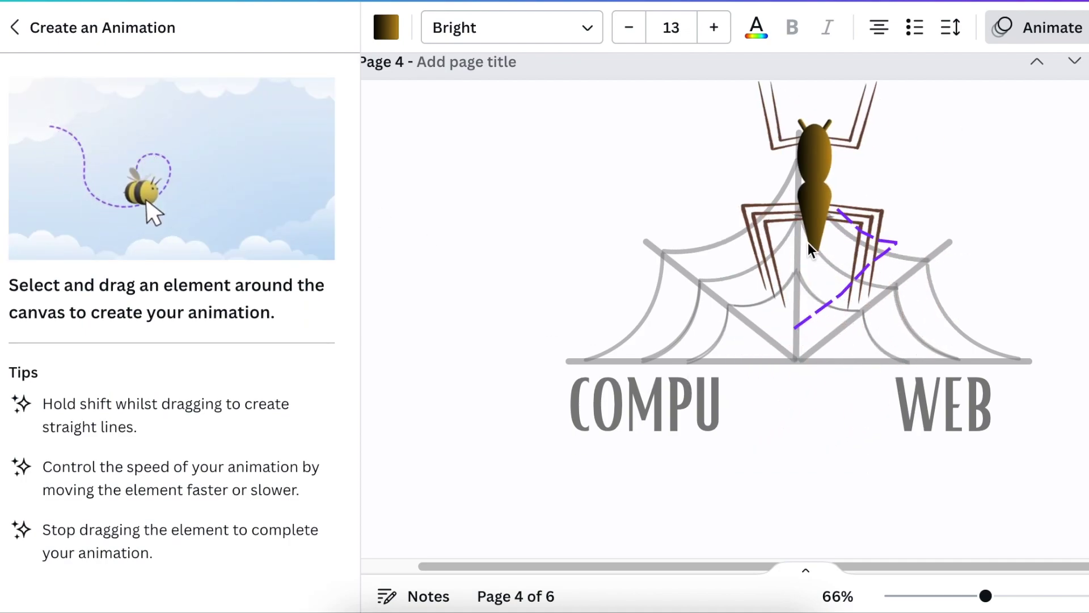
mouse_move(857, 270)
left_mouse_down()
mouse_move(753, 324)
mouse_move(819, 369)
mouse_move(708, 409)
mouse_move(707, 430)
left_mouse_up()
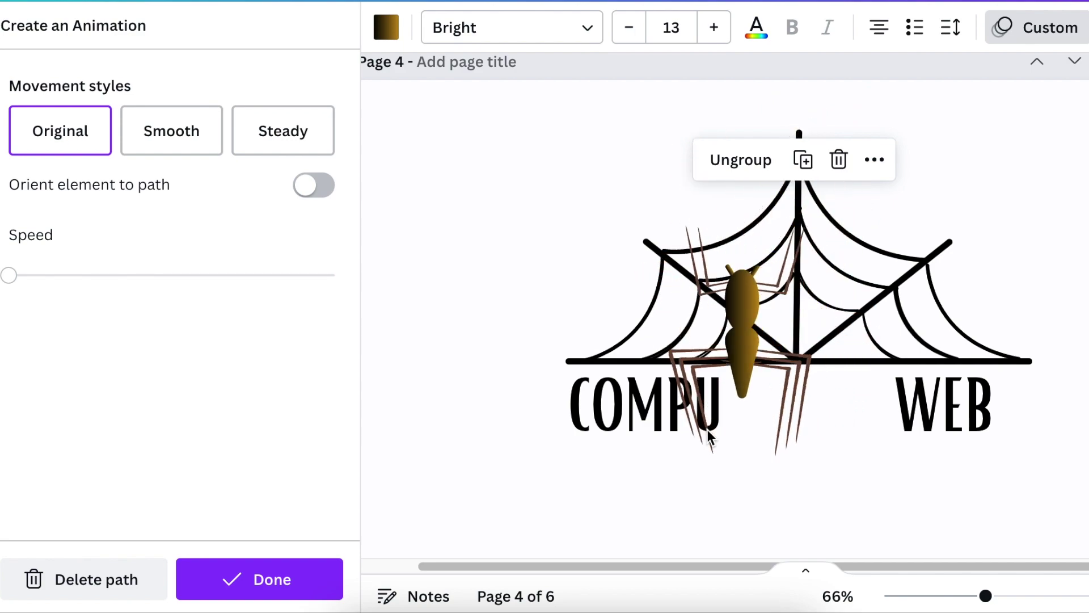
left_click(298, 591)
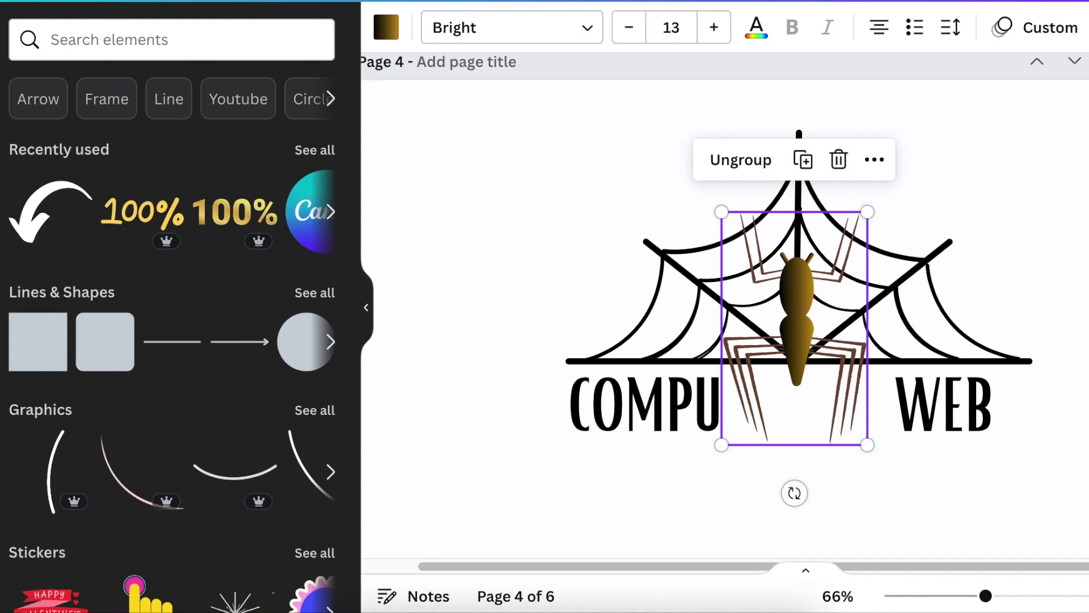
left_click(1026, 36)
scroll(943, 341, "down", 1)
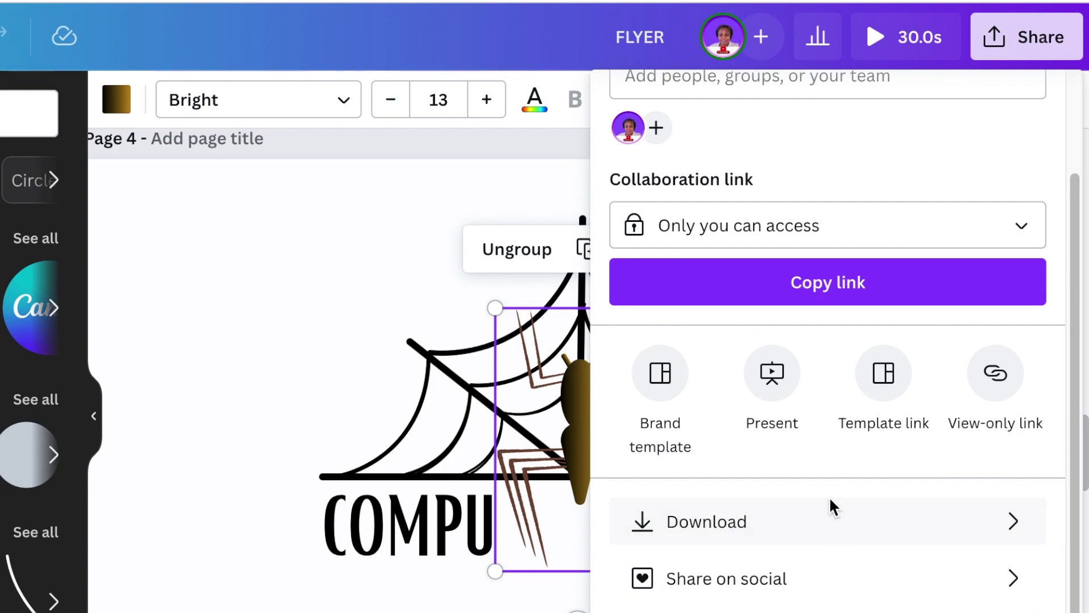
- Download the design with file type changed from MP4 Video to SVG
left_click(821, 530)
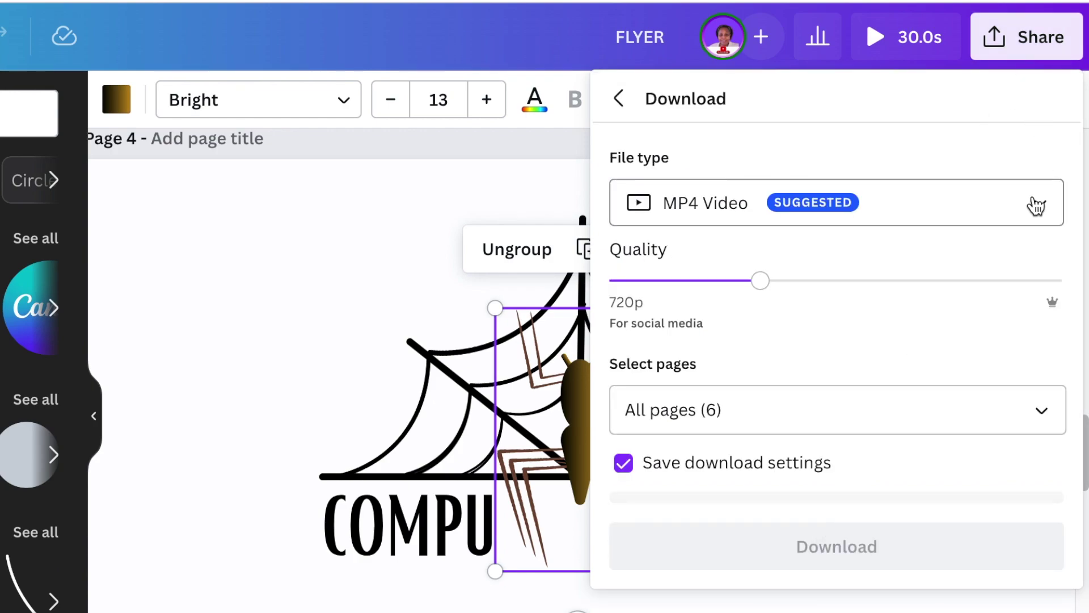
left_click(1037, 206)
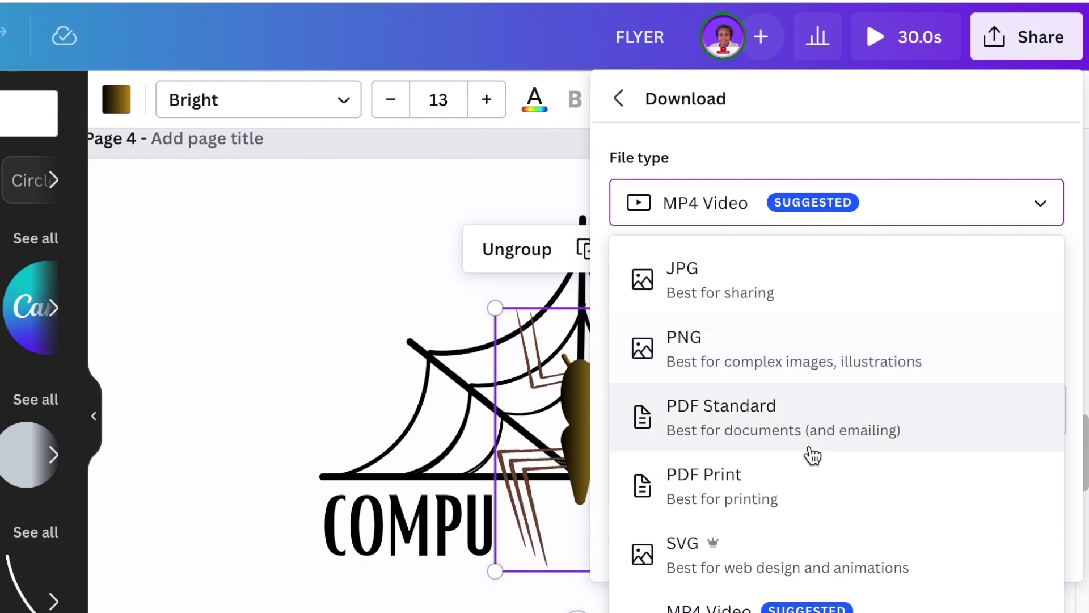
left_click(775, 561)
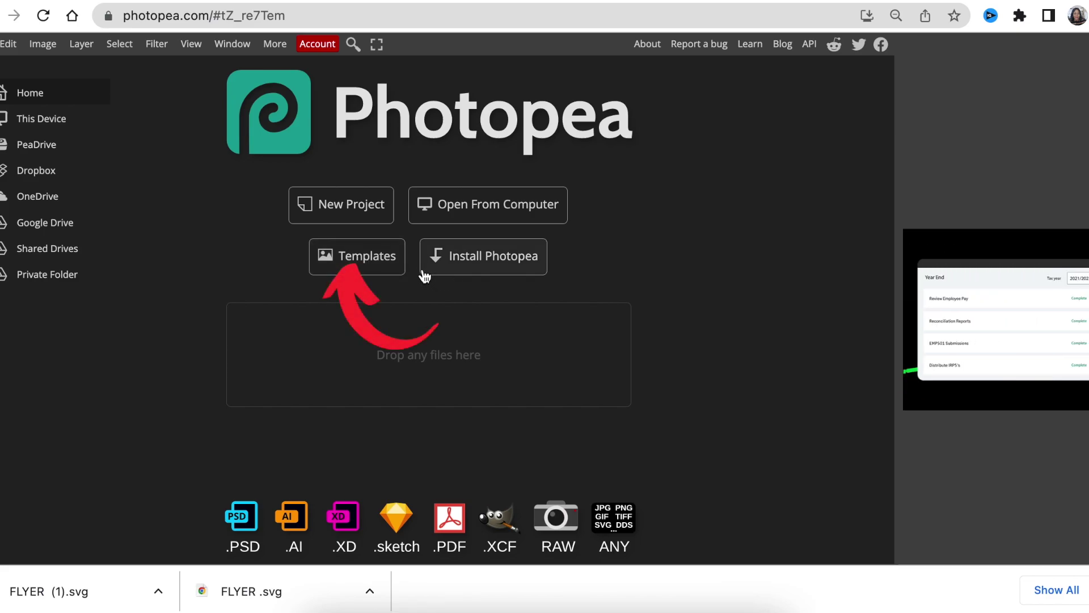
- Open the Glass Effects 3D logo mockup from Photopea's Mockups templates and select its placeholder
left_click(360, 257)
scroll(352, 284, "down", 3)
scroll(353, 284, "down", 2)
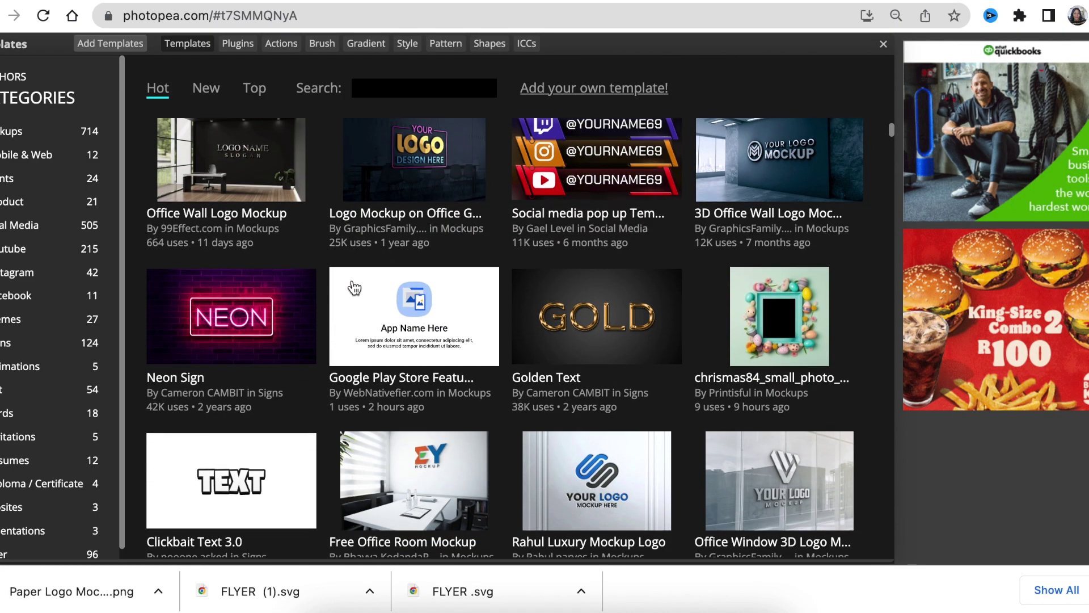
scroll(354, 289, "down", 3)
scroll(354, 287, "down", 3)
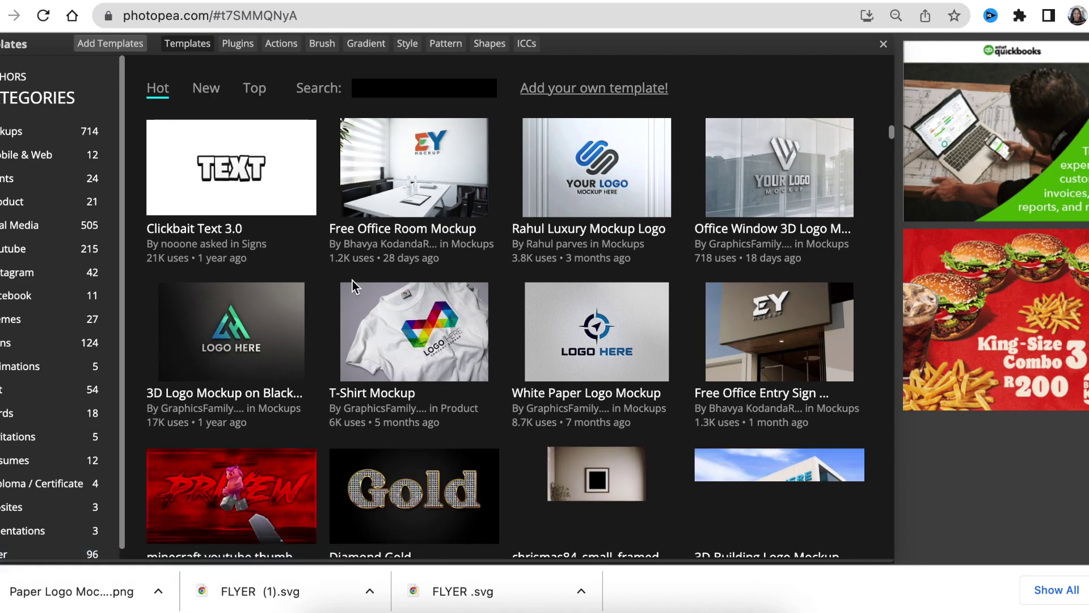
scroll(354, 287, "down", 1)
scroll(355, 289, "down", 3)
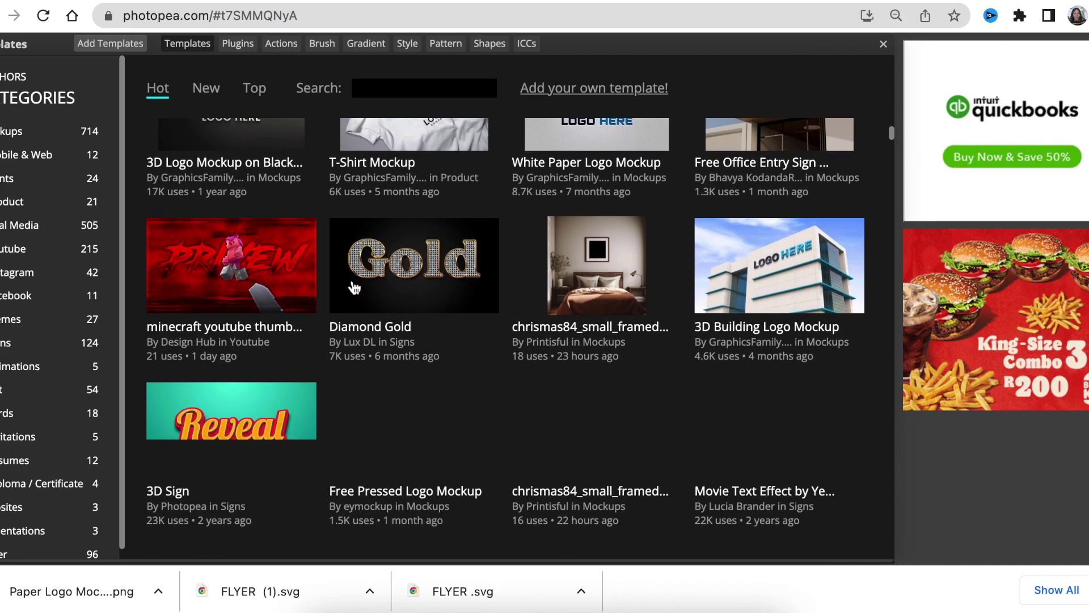
scroll(354, 288, "down", 1)
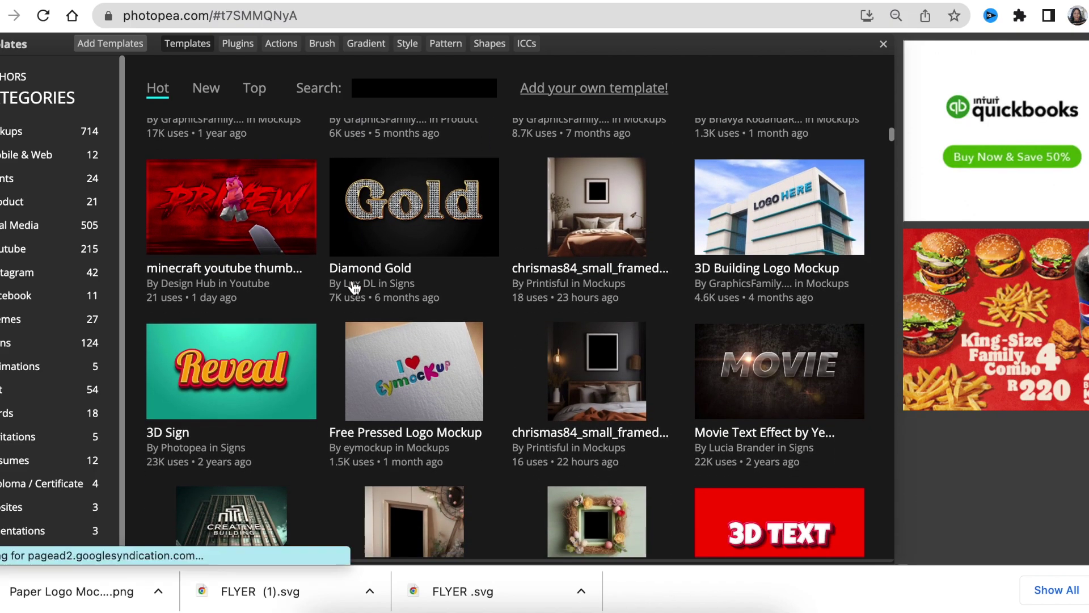
scroll(354, 288, "down", 3)
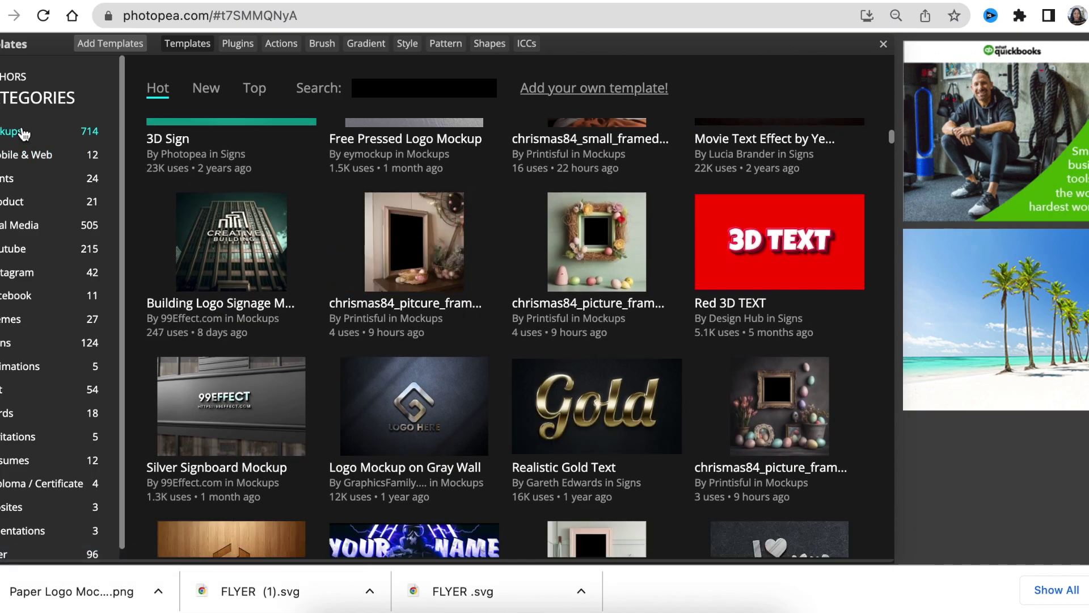
left_click(89, 134)
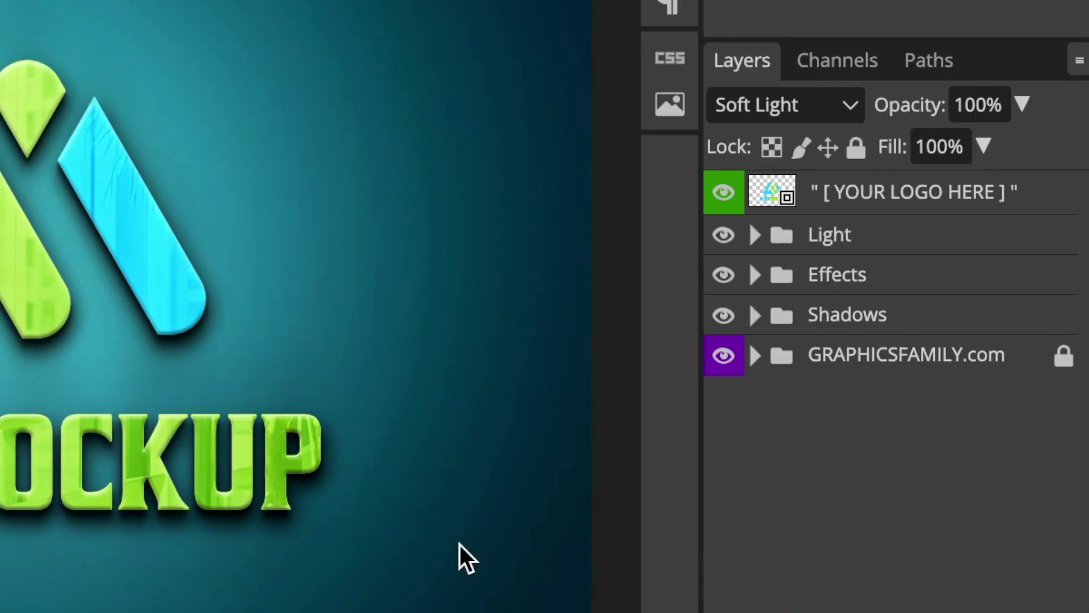
left_click(772, 199)
- Open the YOUR LOGO HERE smart object, hide GraphicsFamily, then enlarge and centre the COMPU WEB logo
double_click(771, 199)
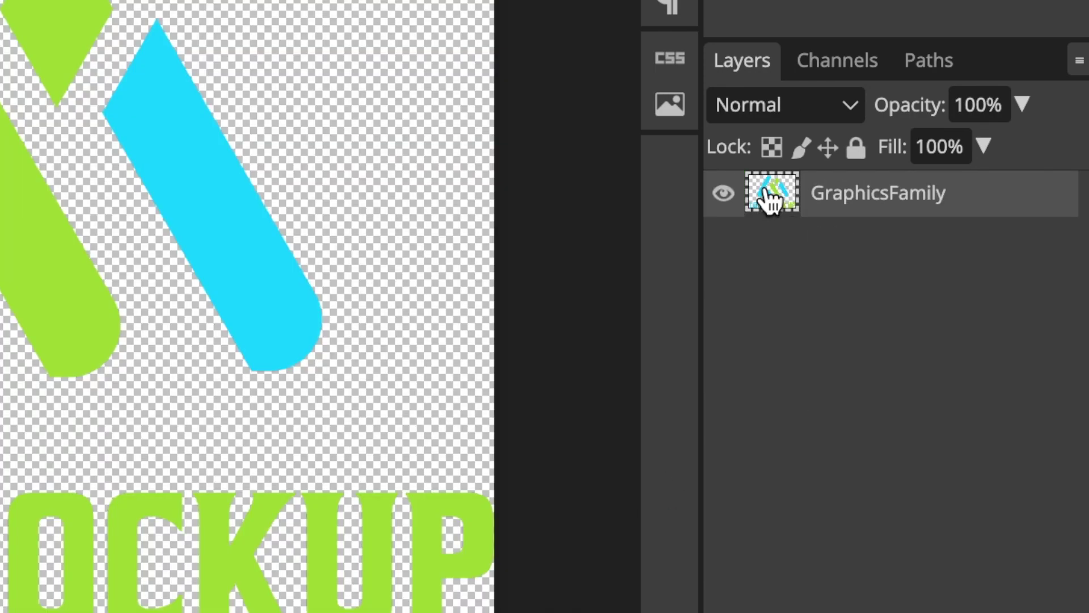
left_click(723, 194)
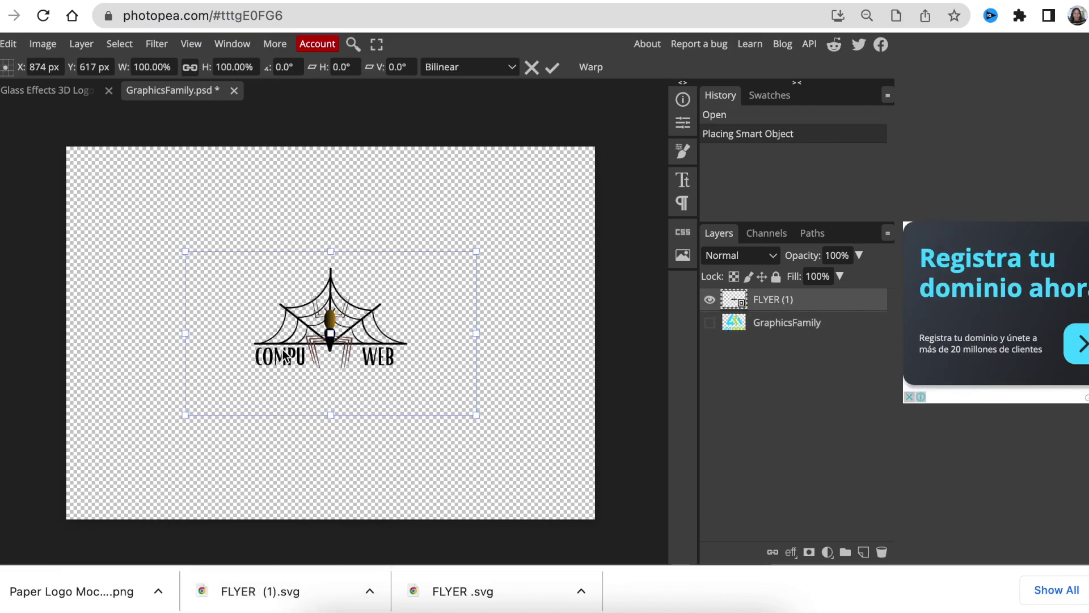
left_click_drag(238, 282, 191, 251)
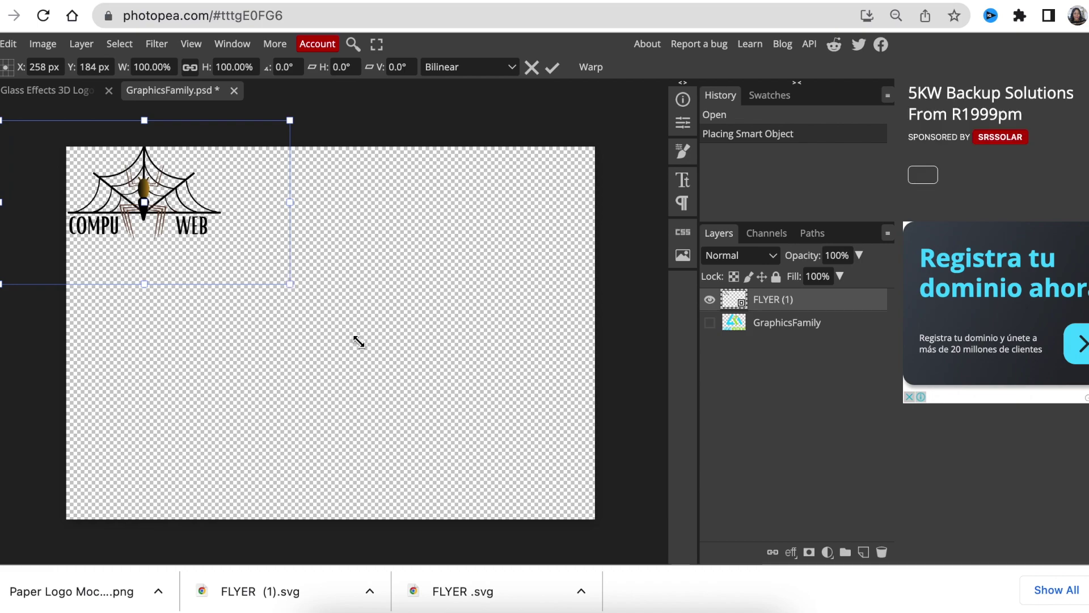
left_click_drag(290, 284, 415, 354)
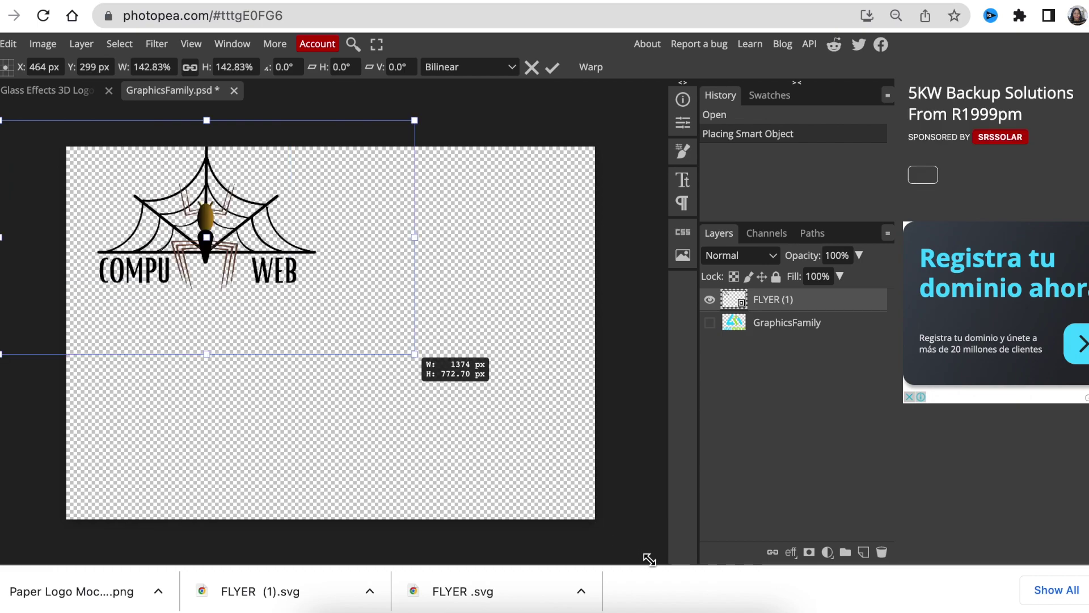
left_click_drag(673, 581, 749, 612)
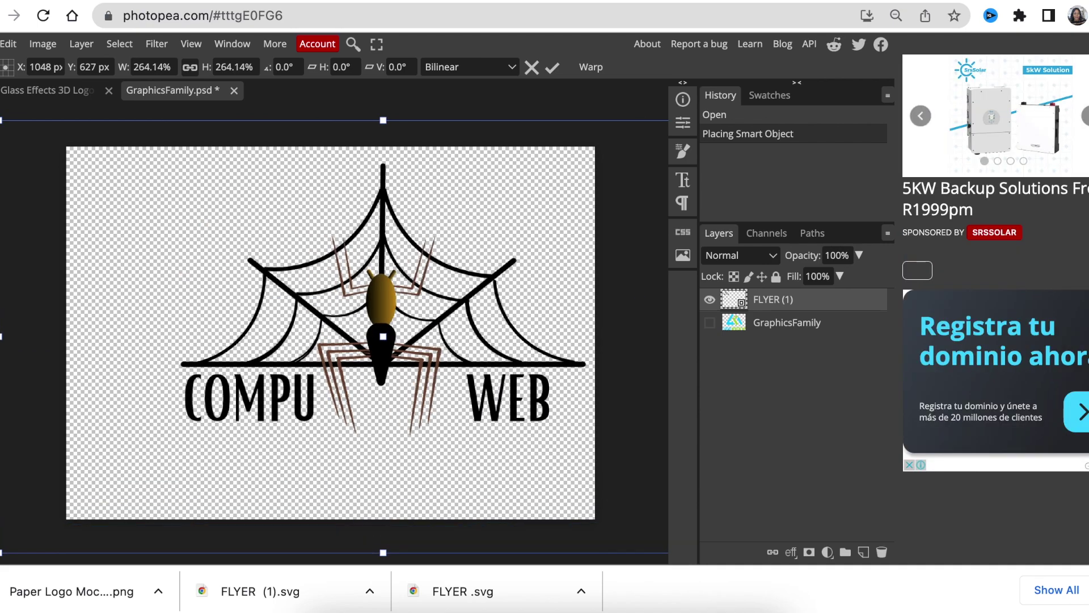
left_click_drag(479, 377, 432, 375)
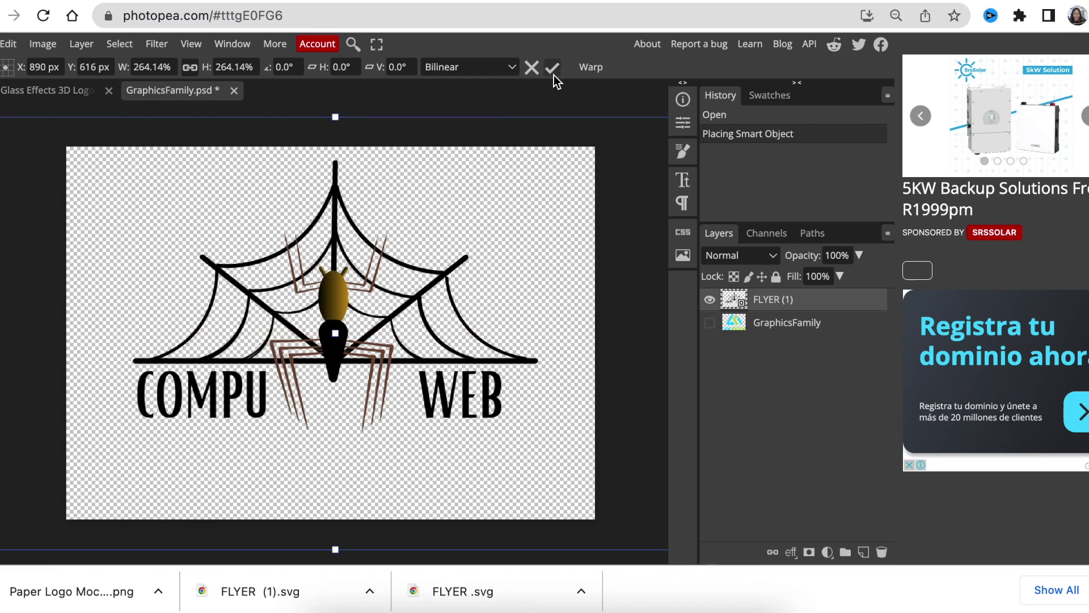
- Apply the logo's new size and save it back into the mockup
key("Return")
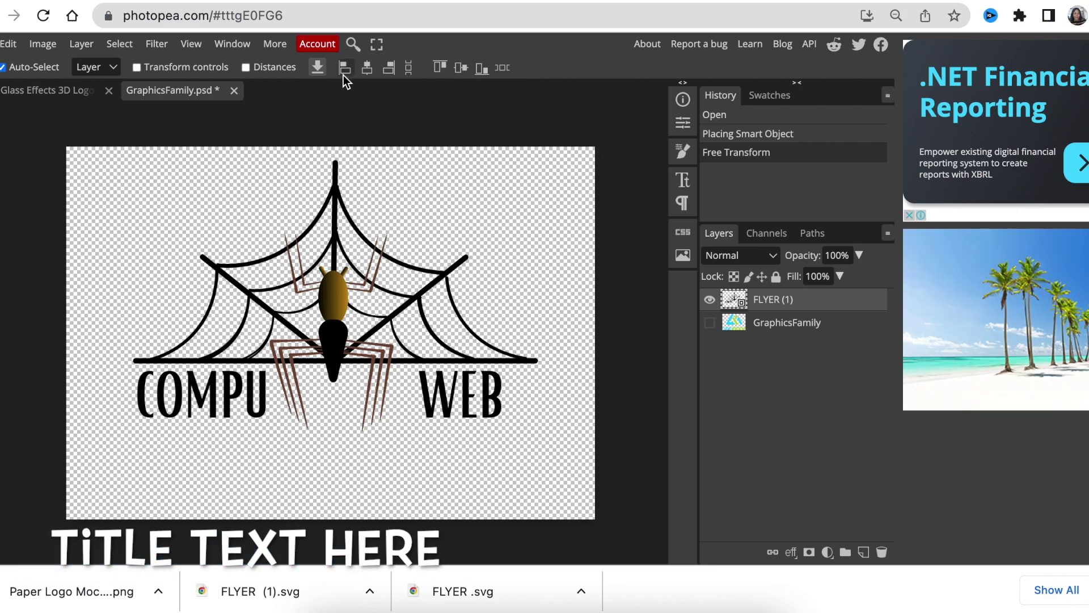
key("ctrl+s")
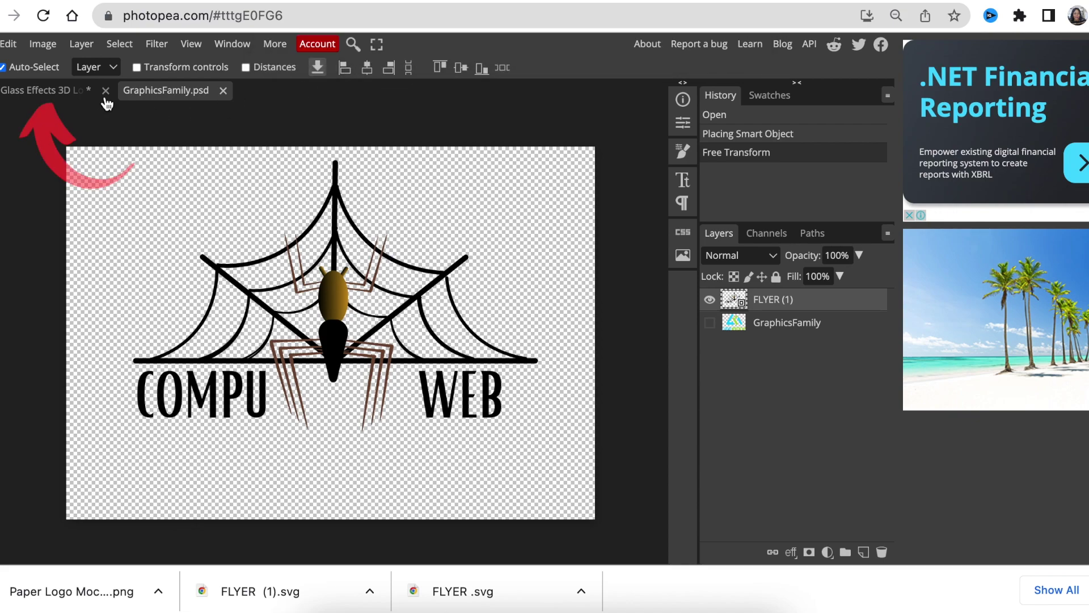
left_click(67, 93)
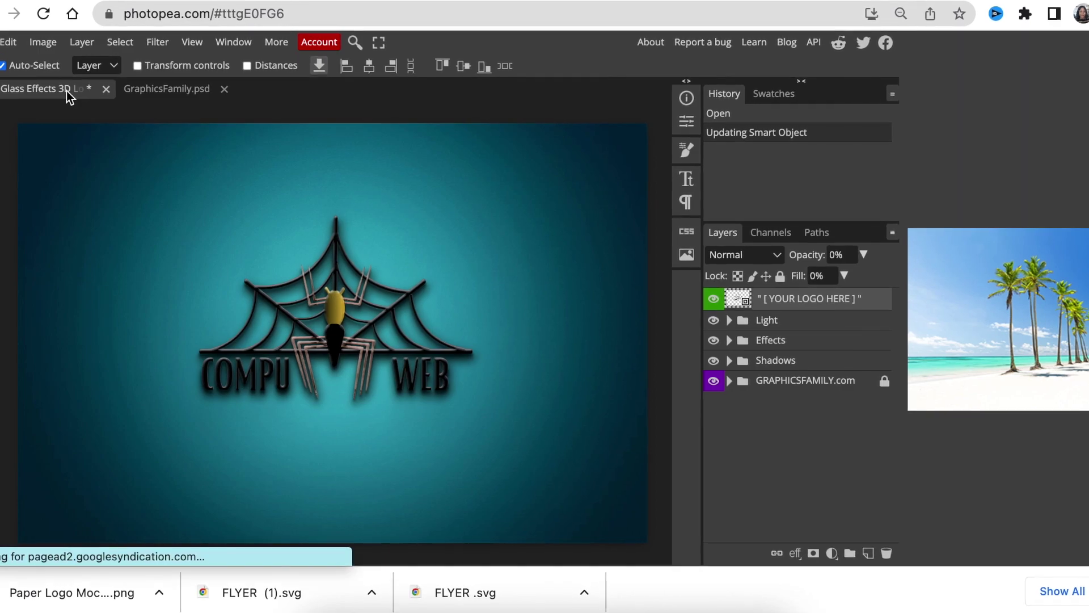